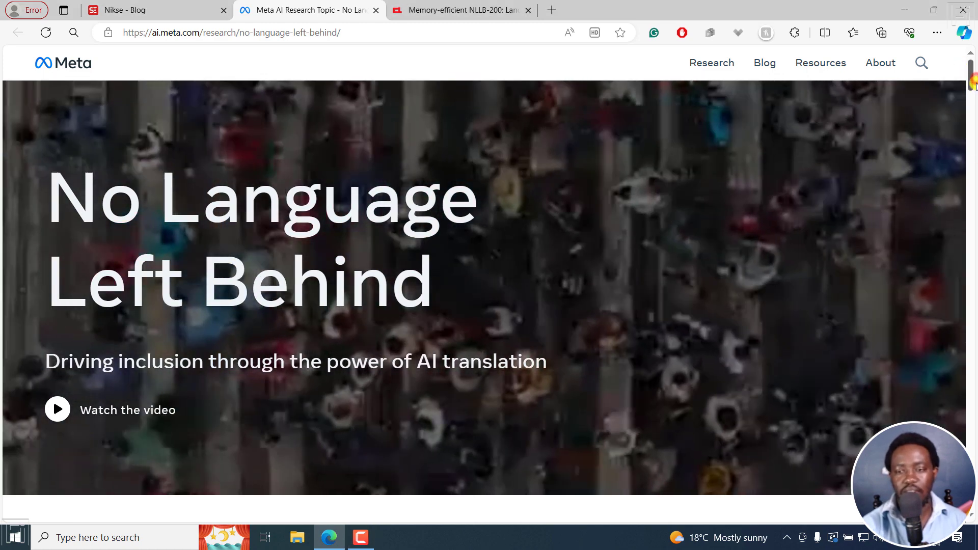
- Scroll through Meta AI's NLLB overview page, then switch to the Memory-efficient NLLB-200 paper on ACL Anthology
drag(974, 84, 973, 107)
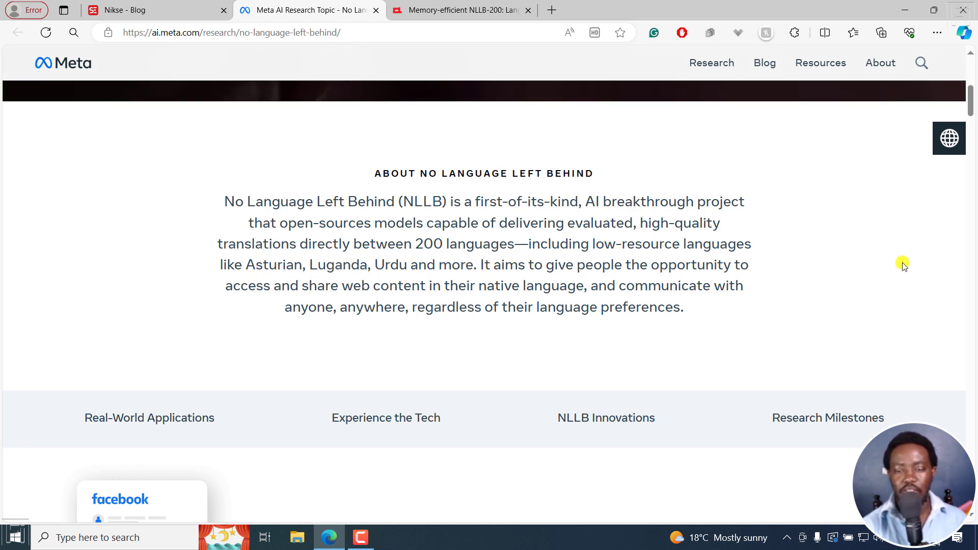
scroll(970, 112, down, 1)
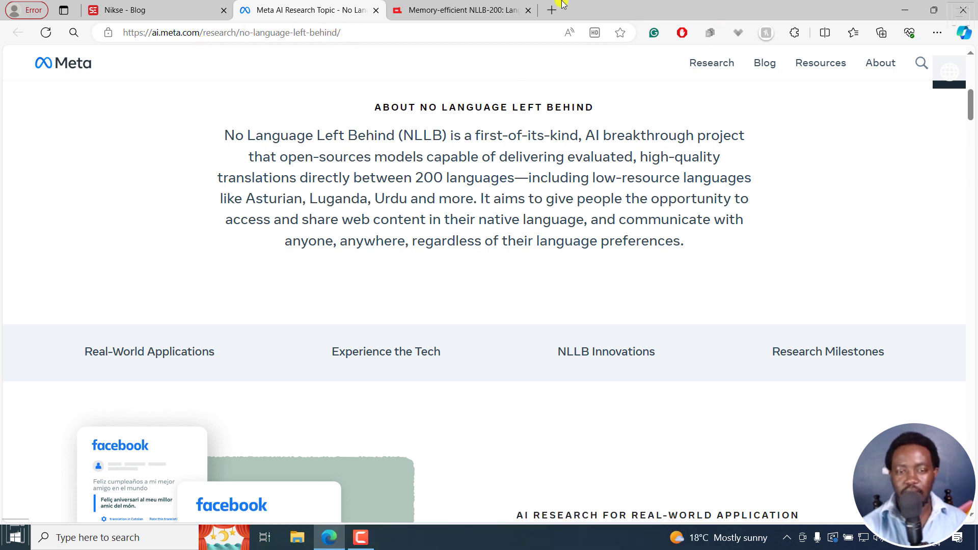
click(517, 9)
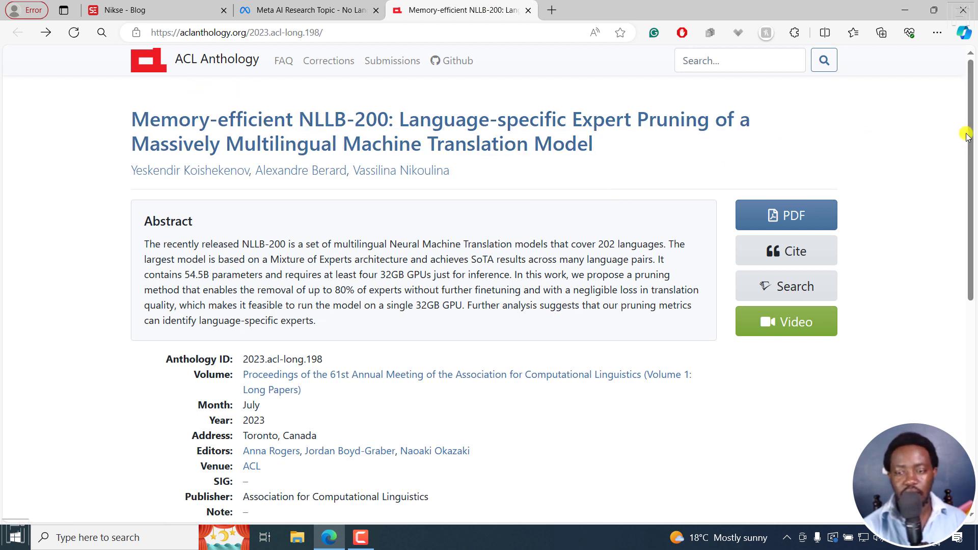
- Skim the Memory-efficient NLLB-200 abstract page, then switch to the nikse.dk blog
scroll(970, 131, down, 6)
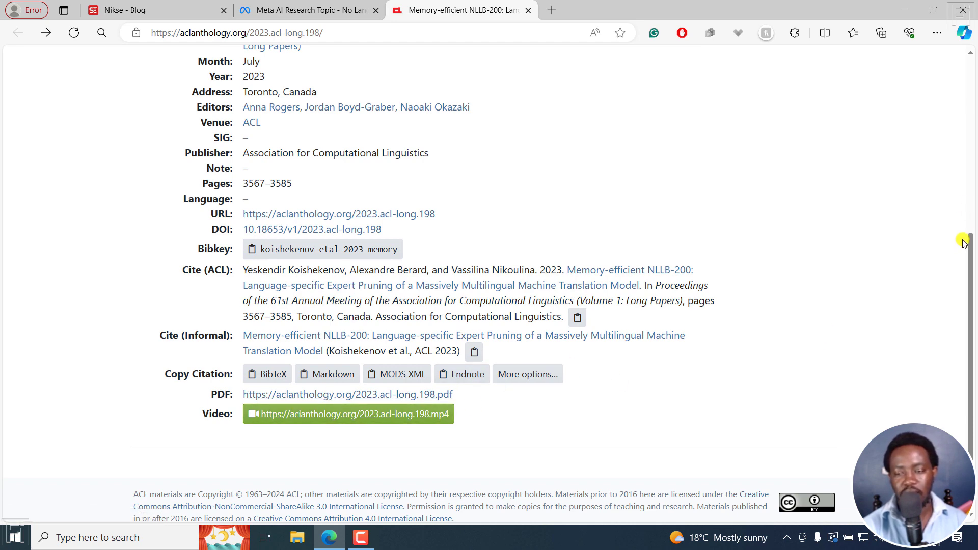
drag(970, 262, 967, 87)
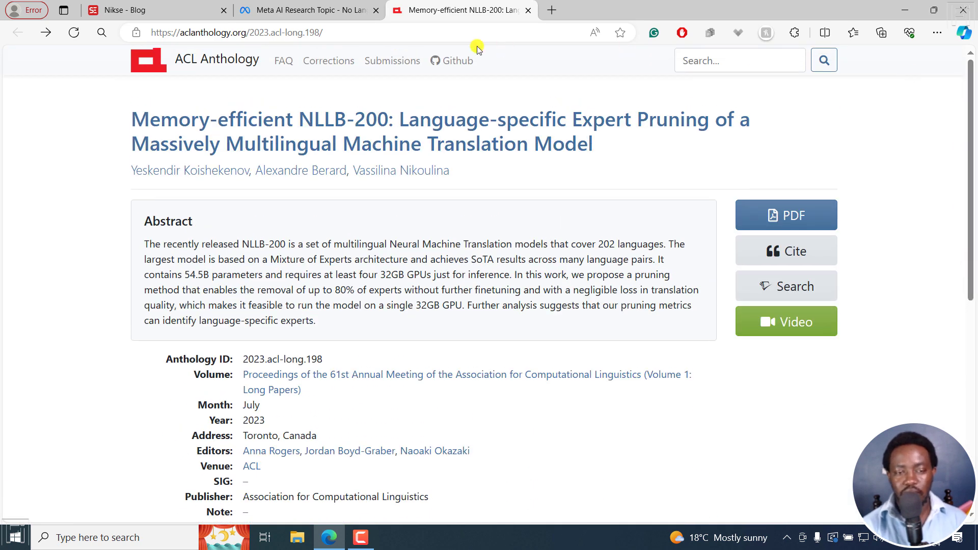
click(128, 11)
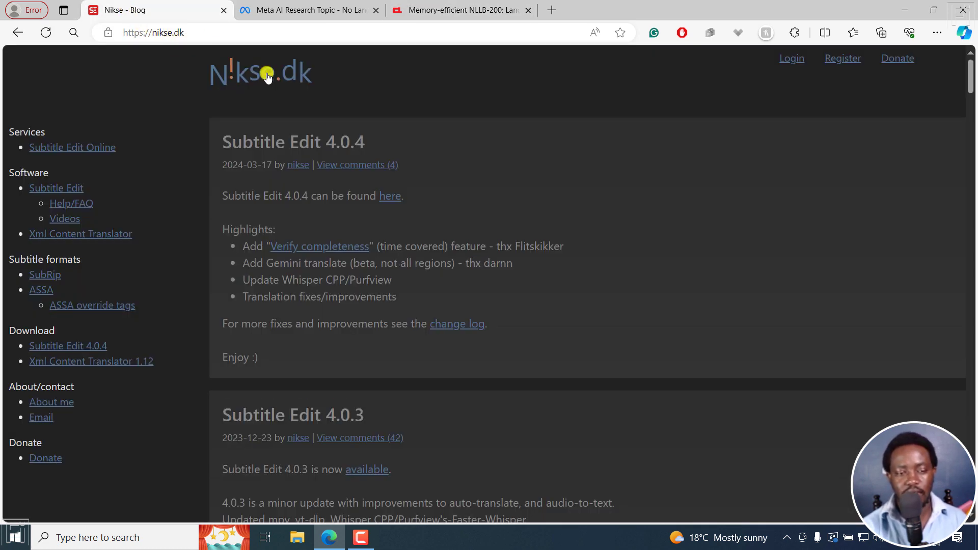
- Search the Subtitle Edit Help/FAQ page for 'nllb' to reach the Translation (auto) section
click(67, 207)
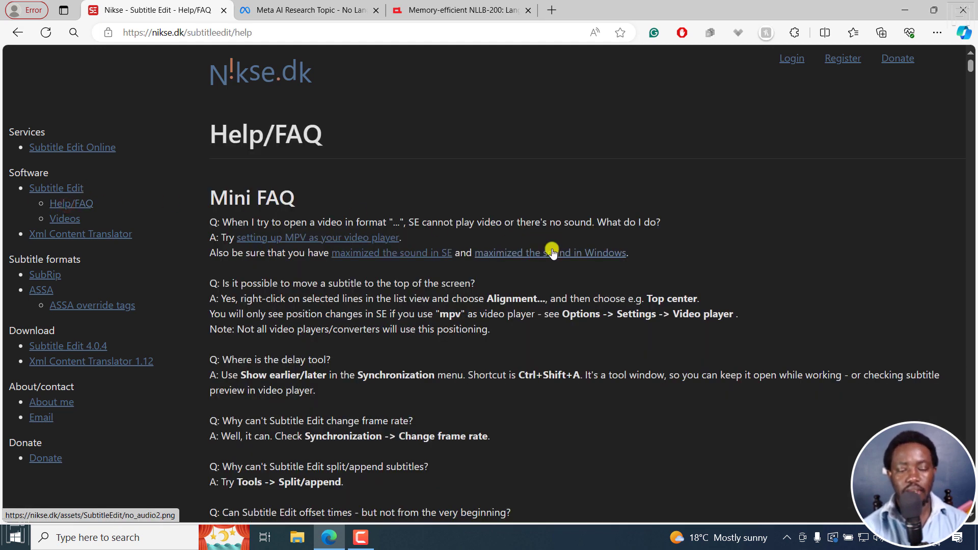
key(ctrl+f)
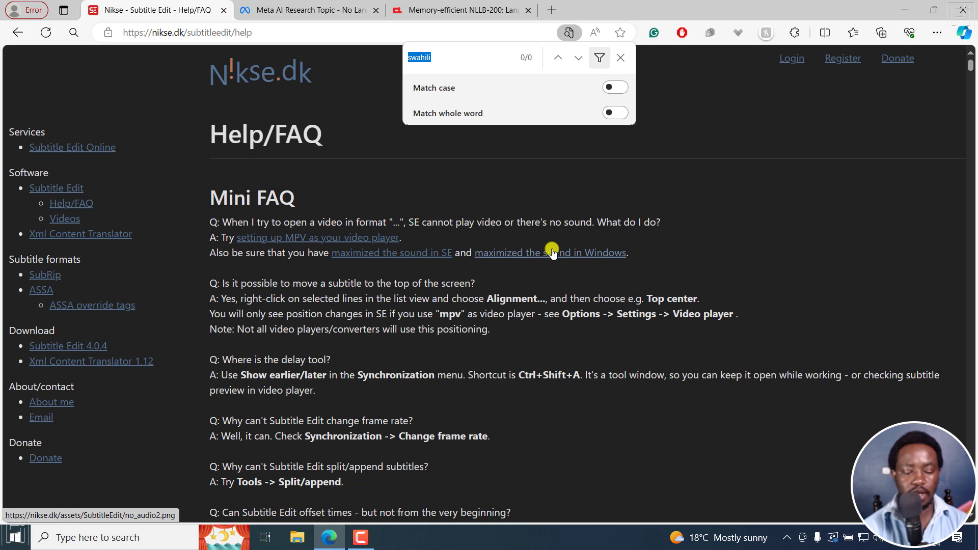
text(nllb)
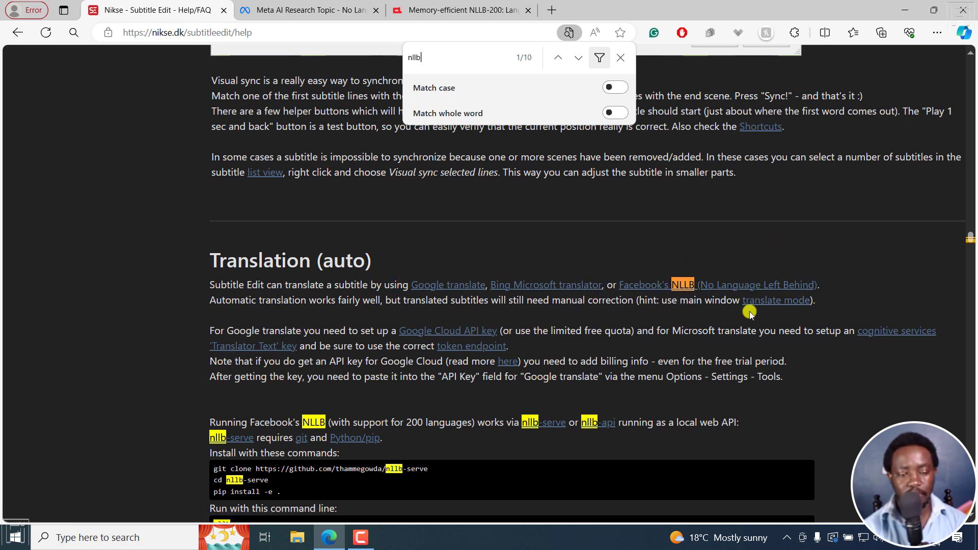
click(270, 425)
scroll(118, 386, down, 2)
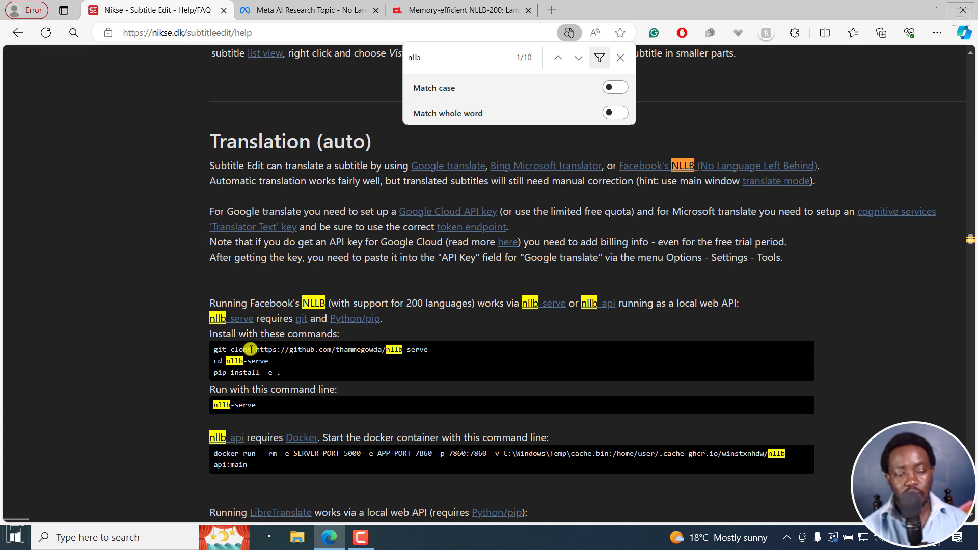
- Copy the three nllb-serve install commands (git clone, cd, pip install)
drag(286, 377, 209, 348)
right_click(227, 359)
click(264, 87)
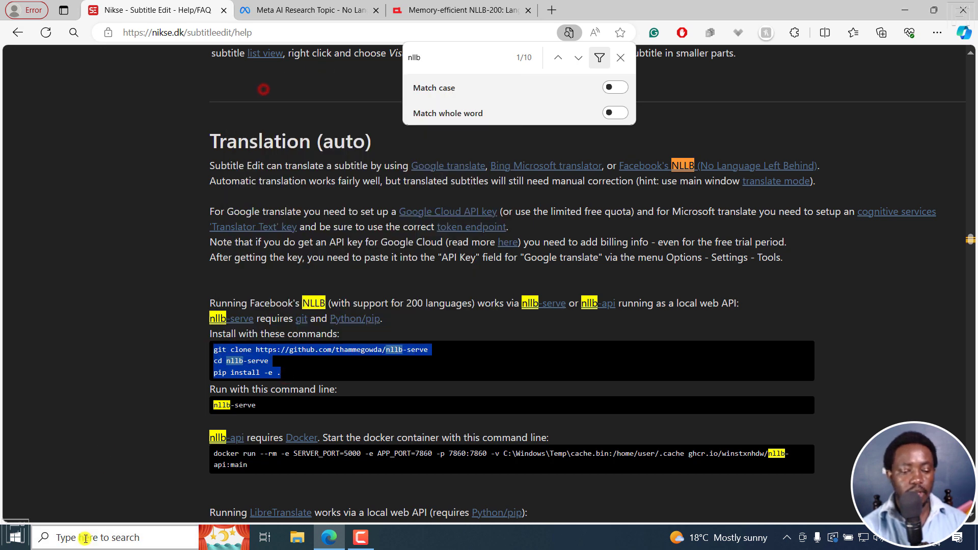
- Run the copied nllb-serve install commands in a new Command Prompt window
click(85, 536)
text(cmd)
key(Return)
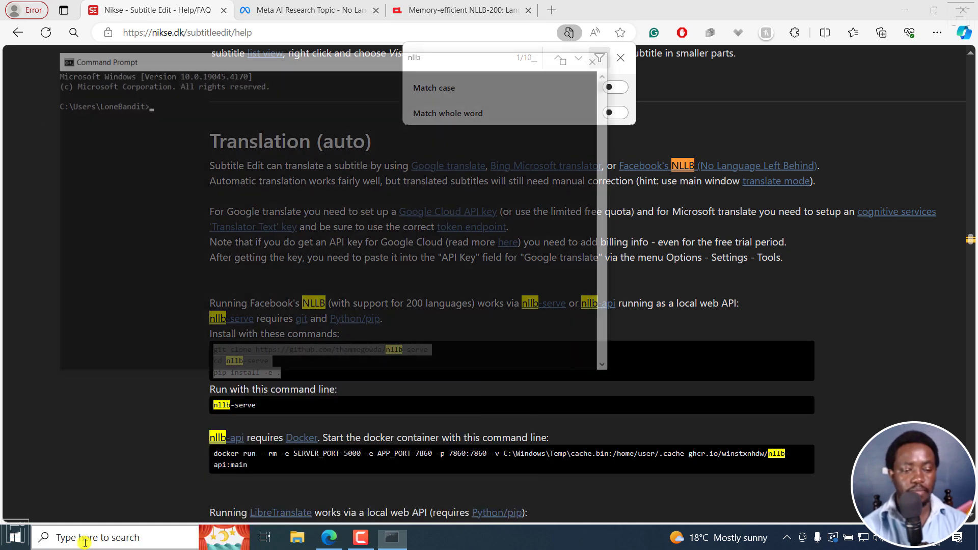
key(ctrl+v)
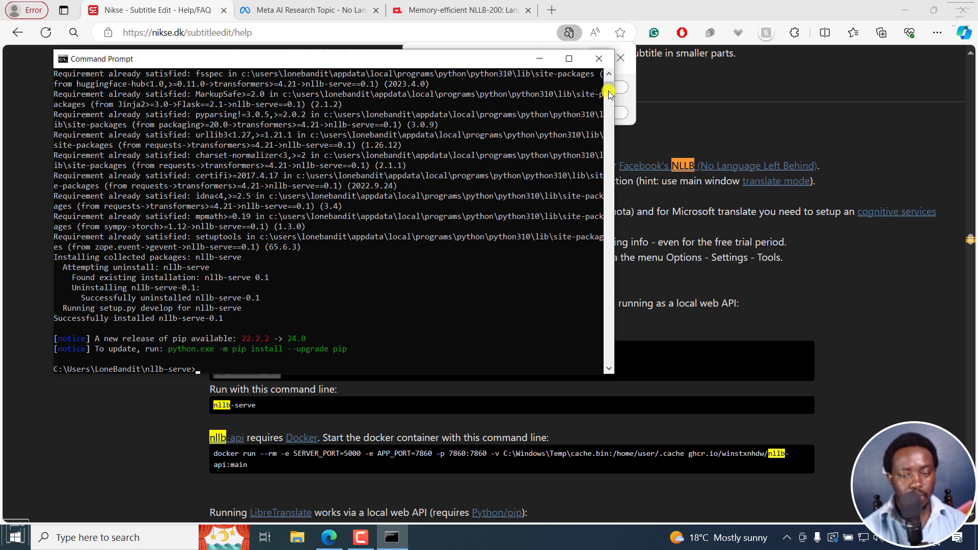
- Check that pip installed nllb-serve-0.1, then select the nllb-serve run command on the FAQ
scroll(609, 84, up, 10)
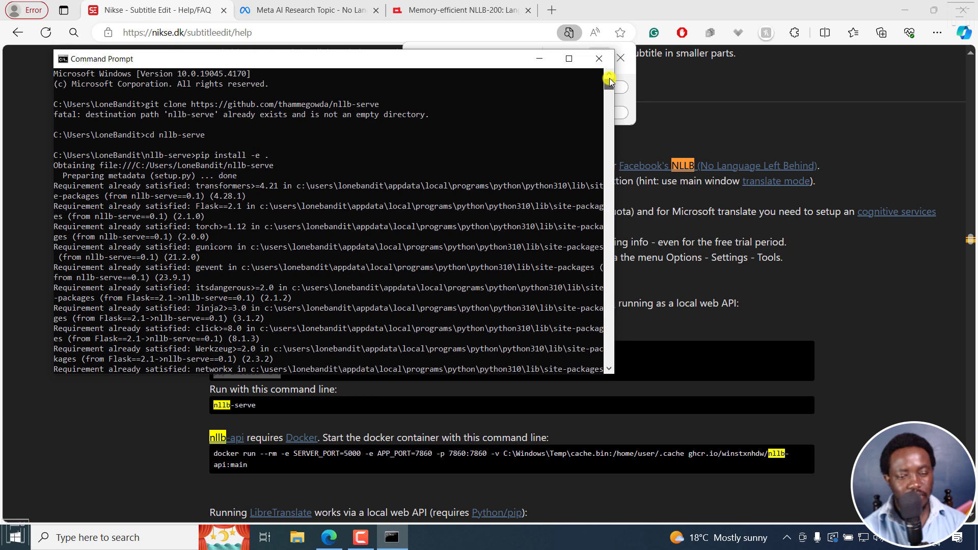
drag(609, 81, 609, 81)
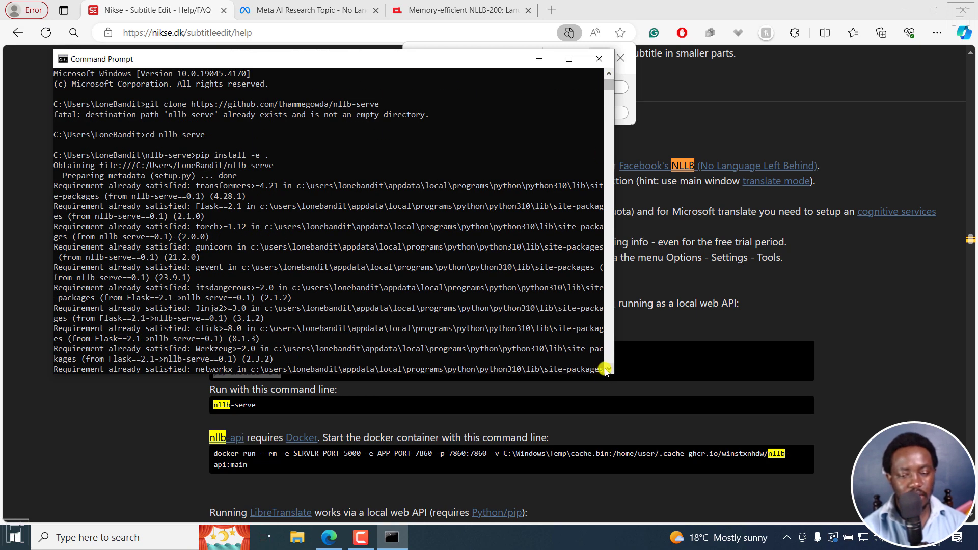
drag(609, 373, 609, 374)
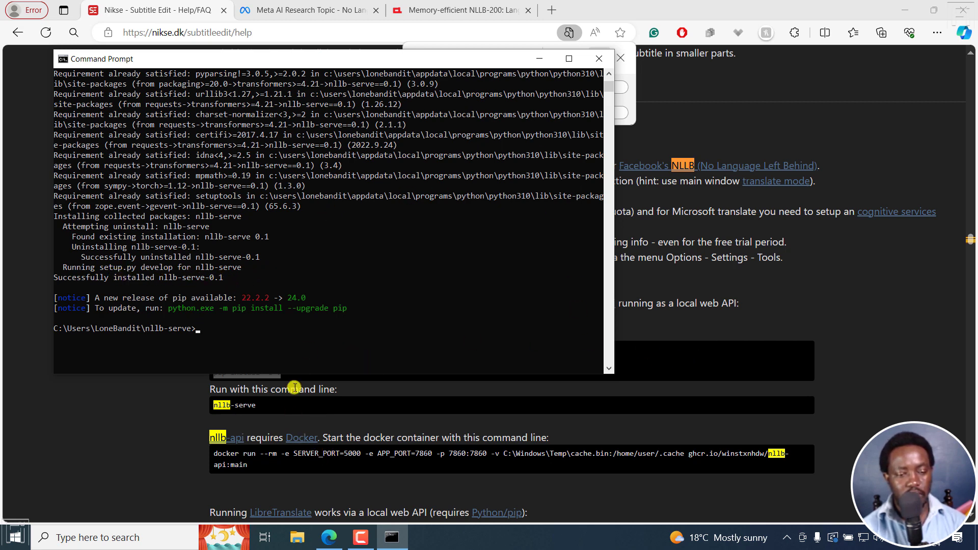
click(273, 406)
drag(273, 406, 214, 406)
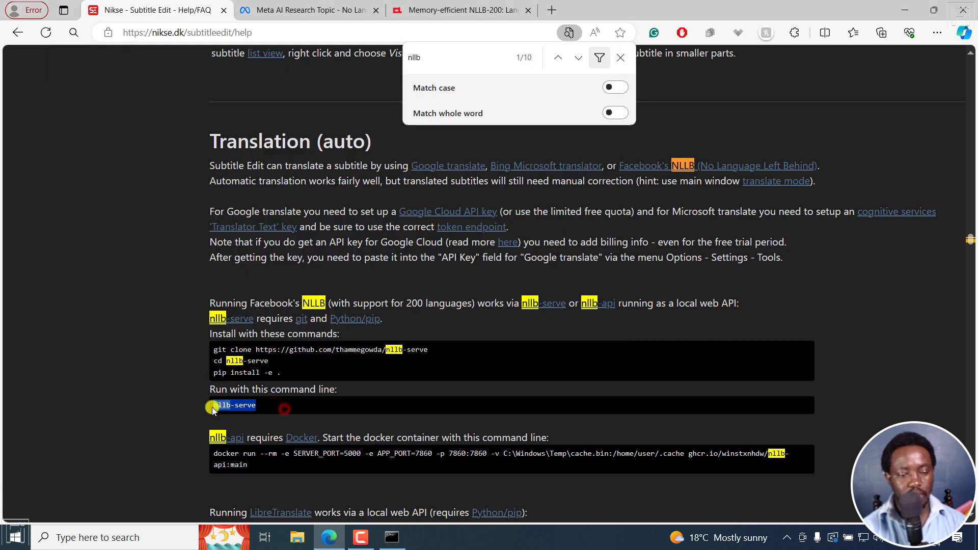
- Copy the nllb-serve run command and start it in Command Prompt
right_click(219, 408)
click(249, 138)
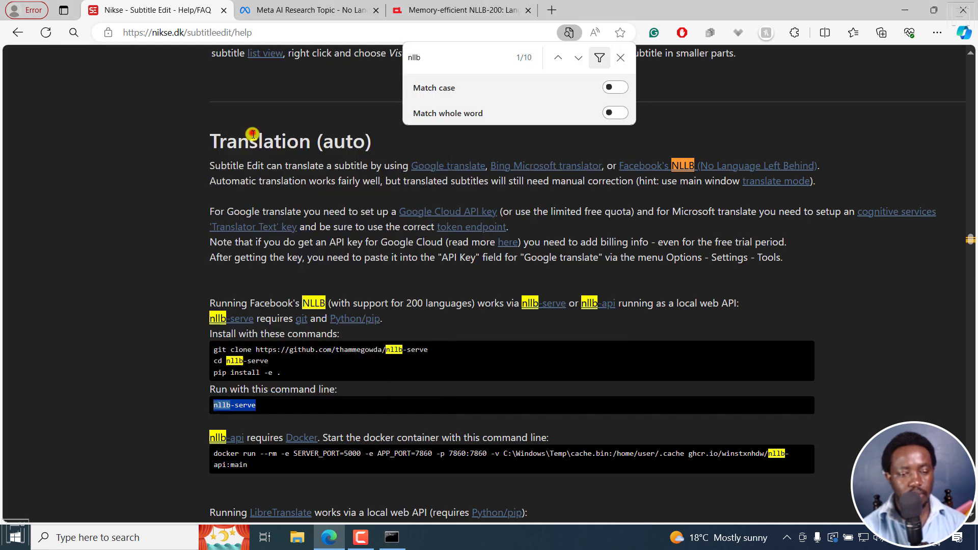
click(392, 538)
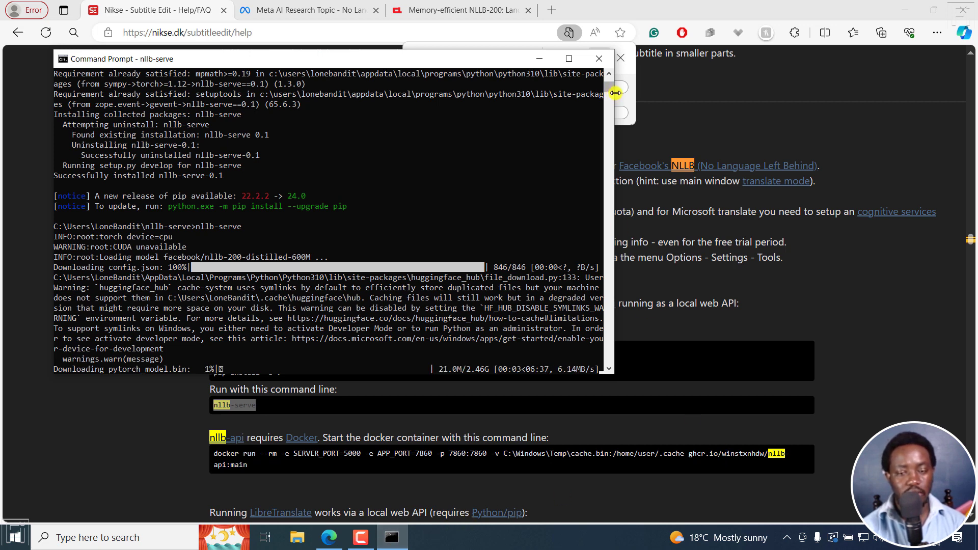
- Widen the console while the nllb-200-distilled-600M model downloads
drag(615, 94, 814, 99)
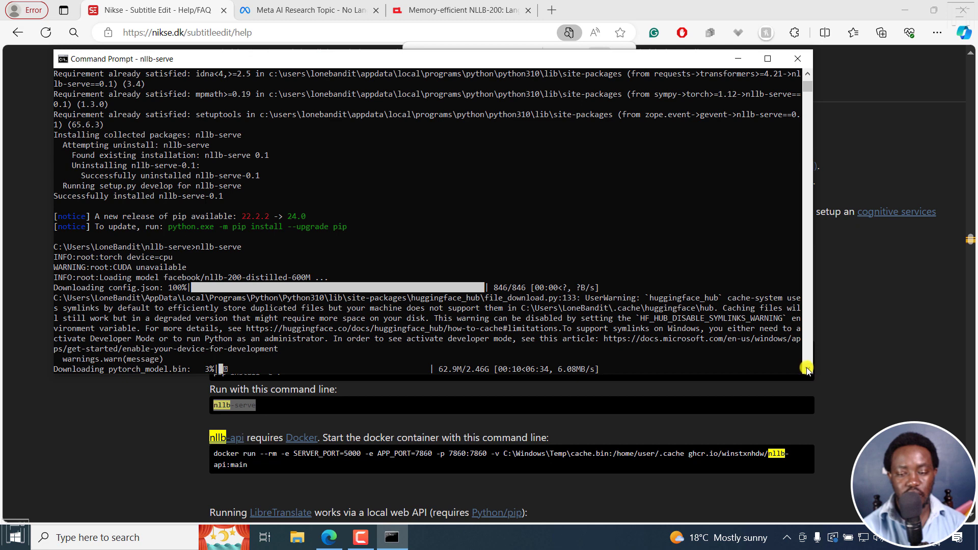
click(808, 371)
click(807, 370)
click(808, 371)
click(807, 370)
click(807, 370)
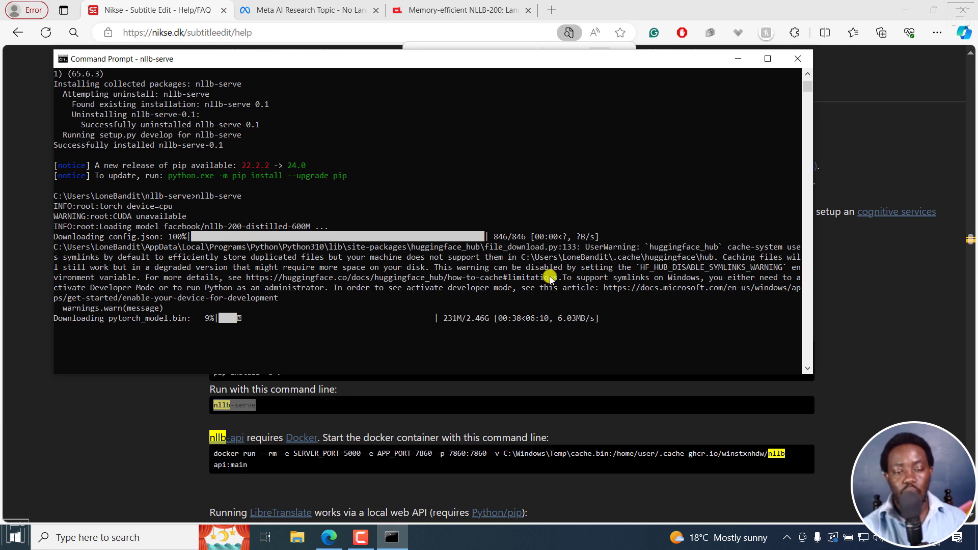
click(918, 269)
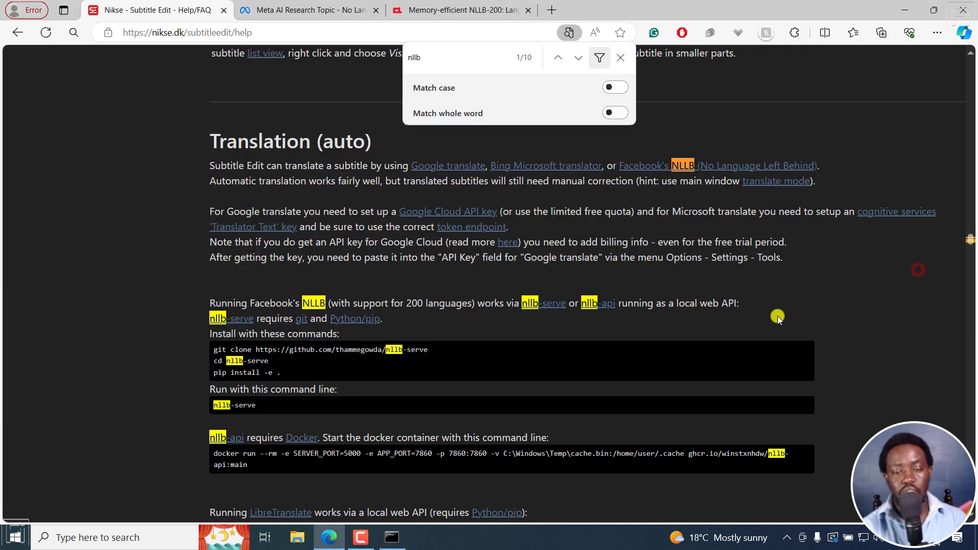
- Close the page search, let the 2.46G model download finish, then stop the server with Ctrl+C
click(621, 58)
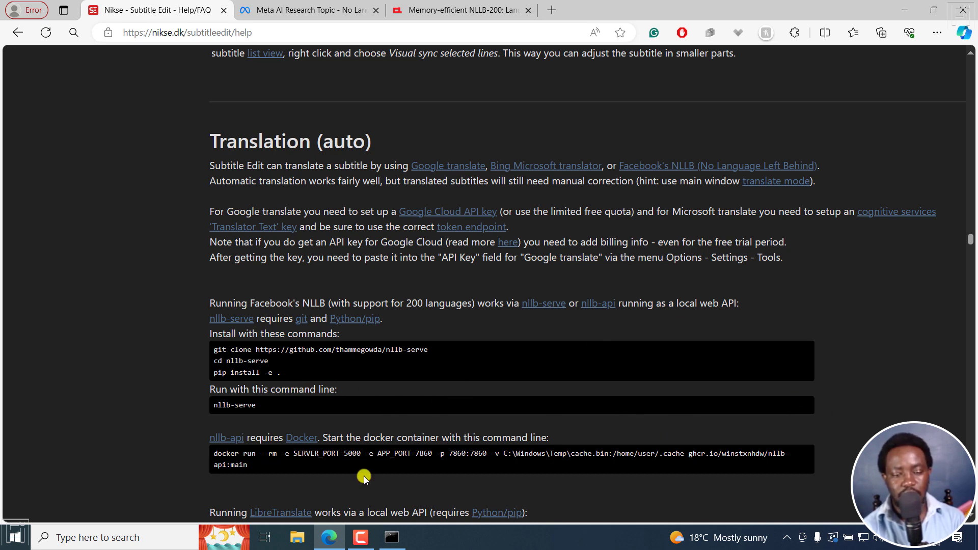
click(394, 541)
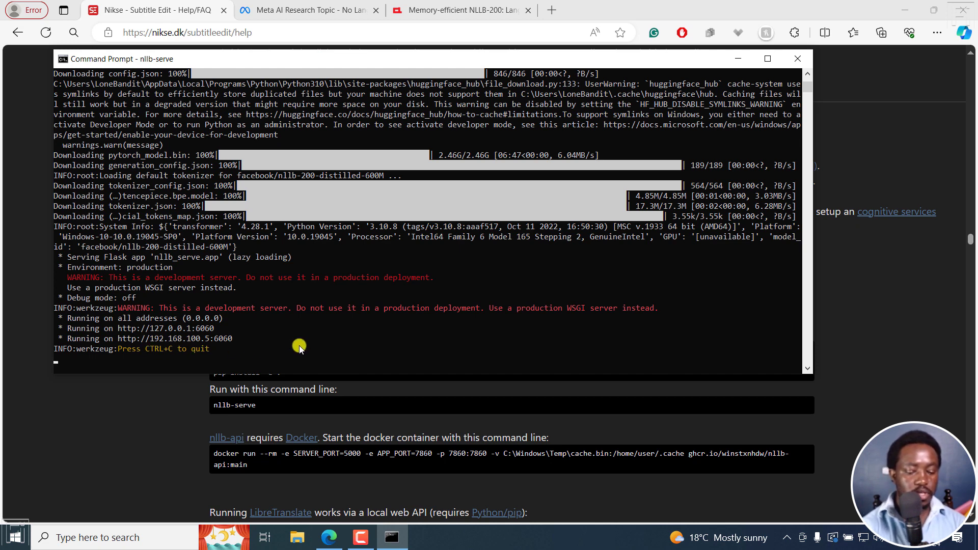
key(ctrl+c)
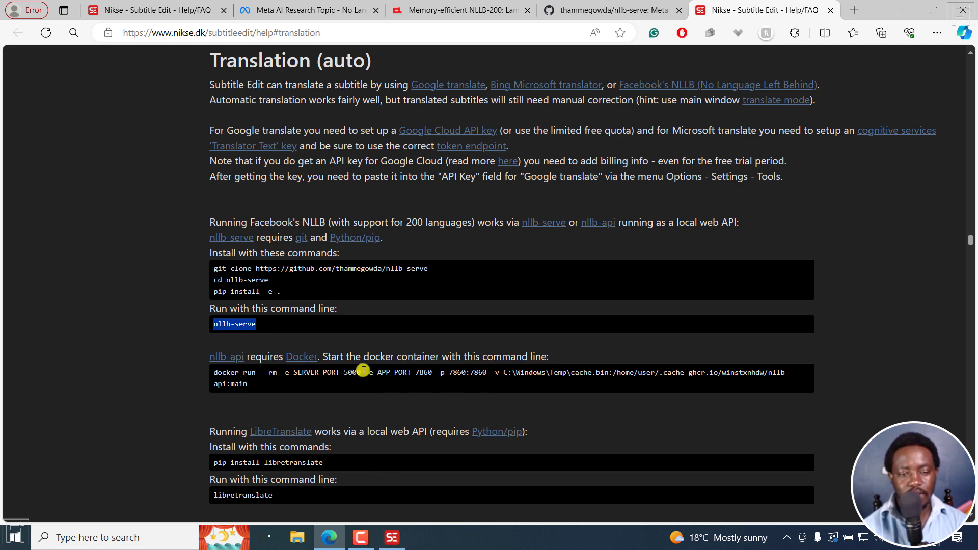
right_click(241, 327)
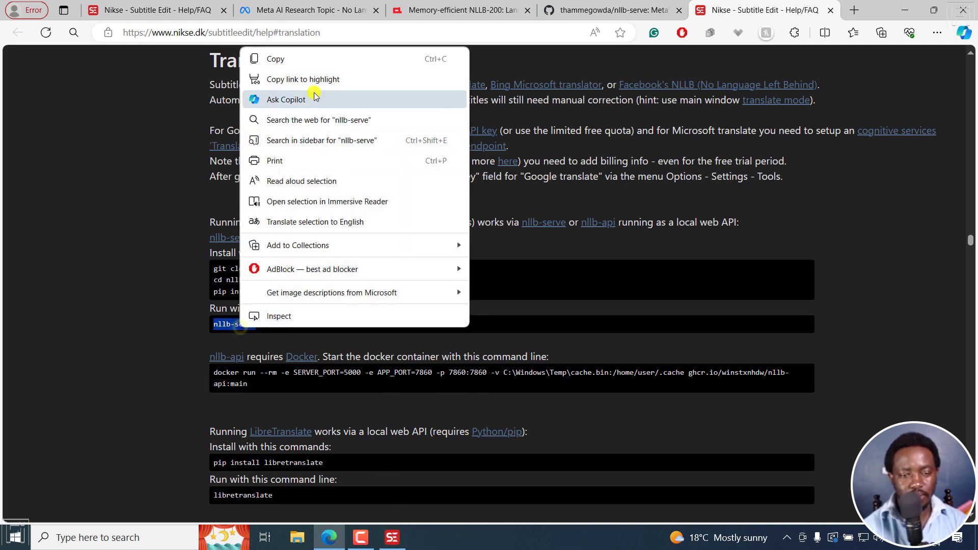
click(291, 58)
click(98, 537)
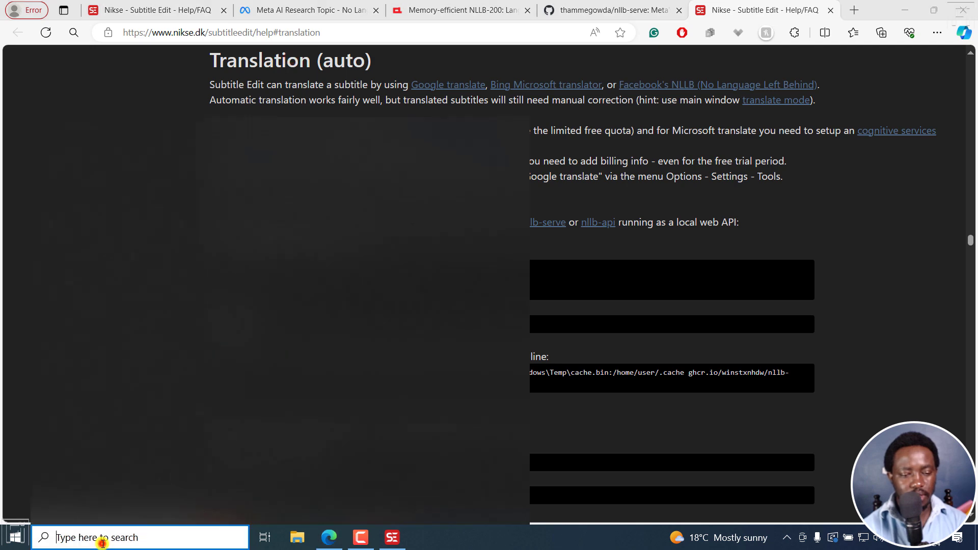
click(114, 200)
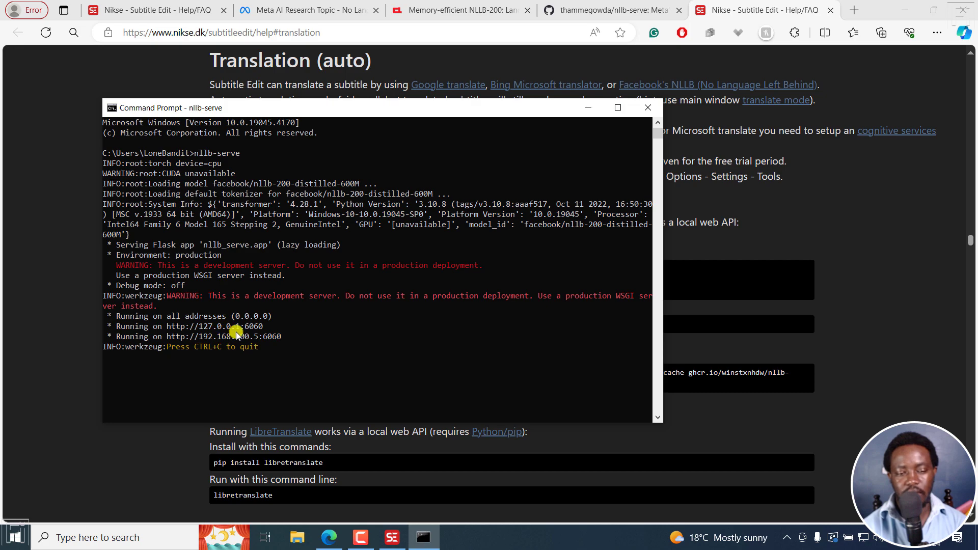
click(390, 539)
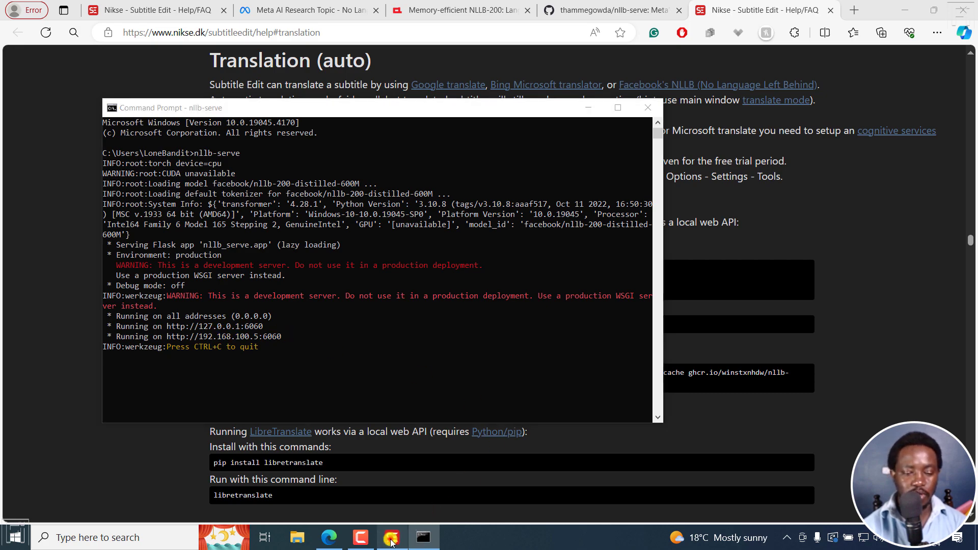
click(959, 7)
click(114, 539)
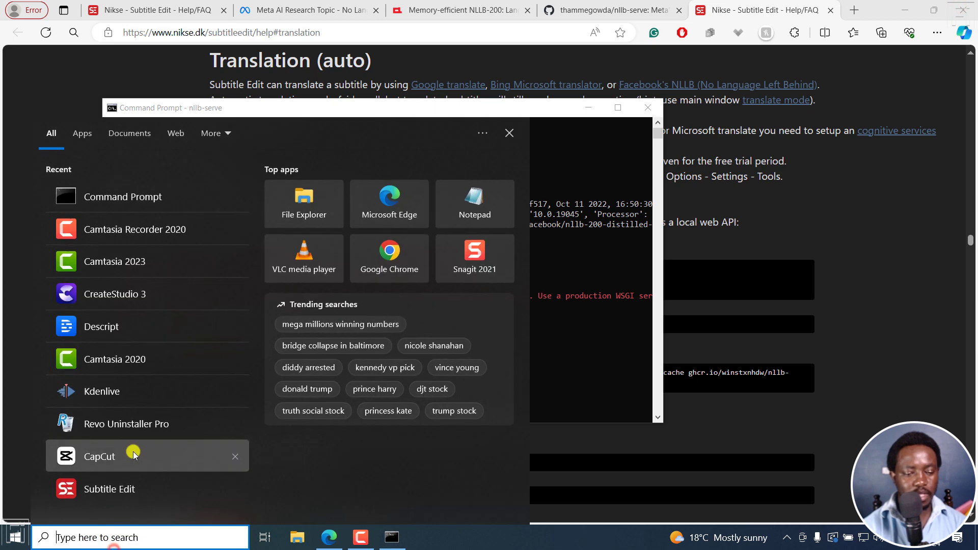
click(125, 490)
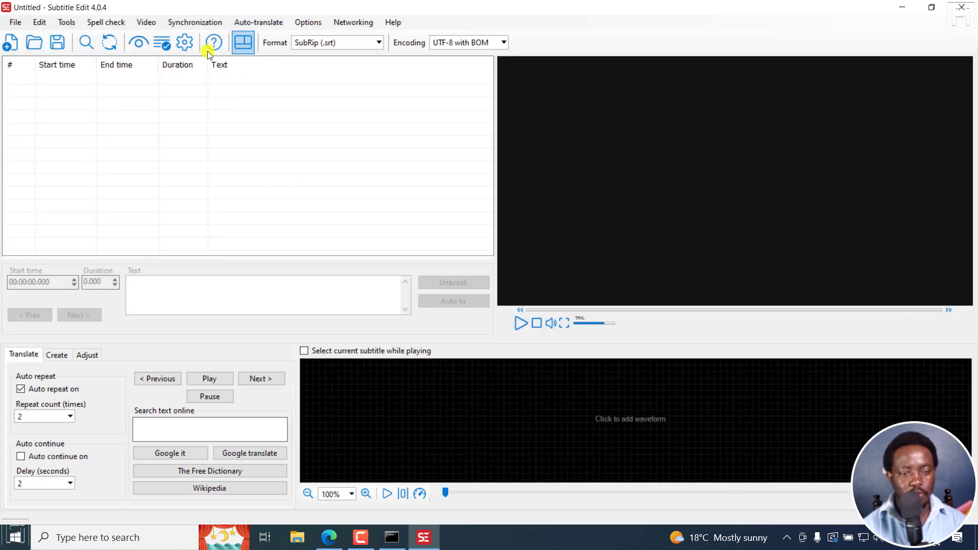
click(188, 45)
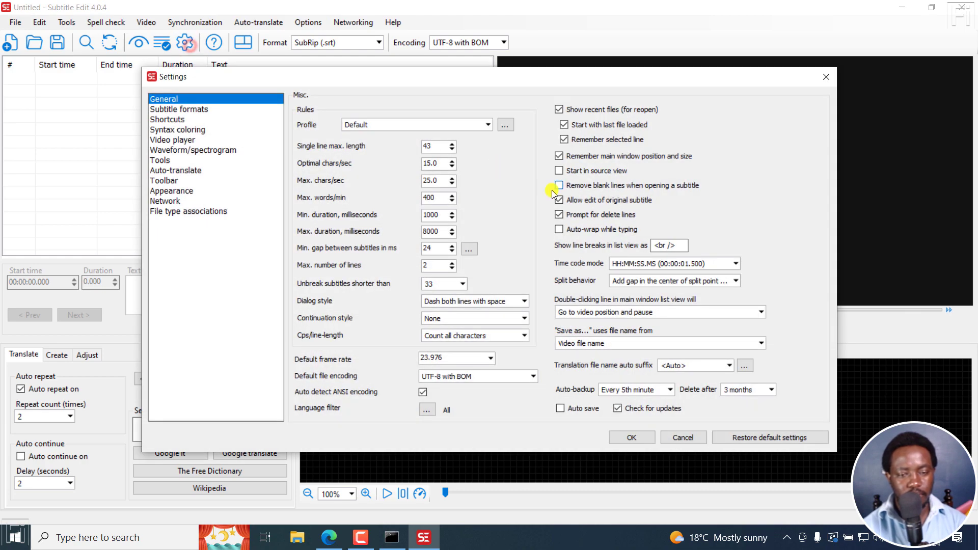
click(156, 173)
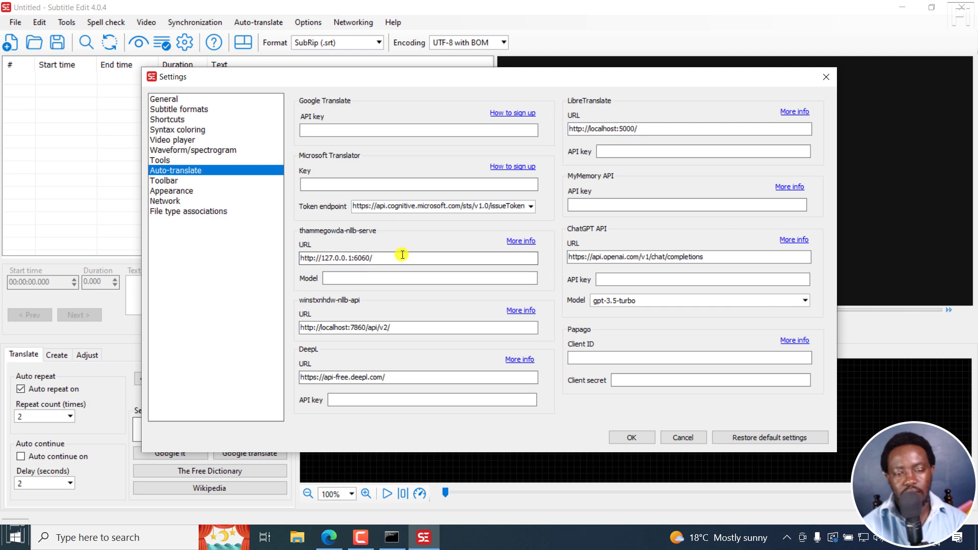
click(826, 77)
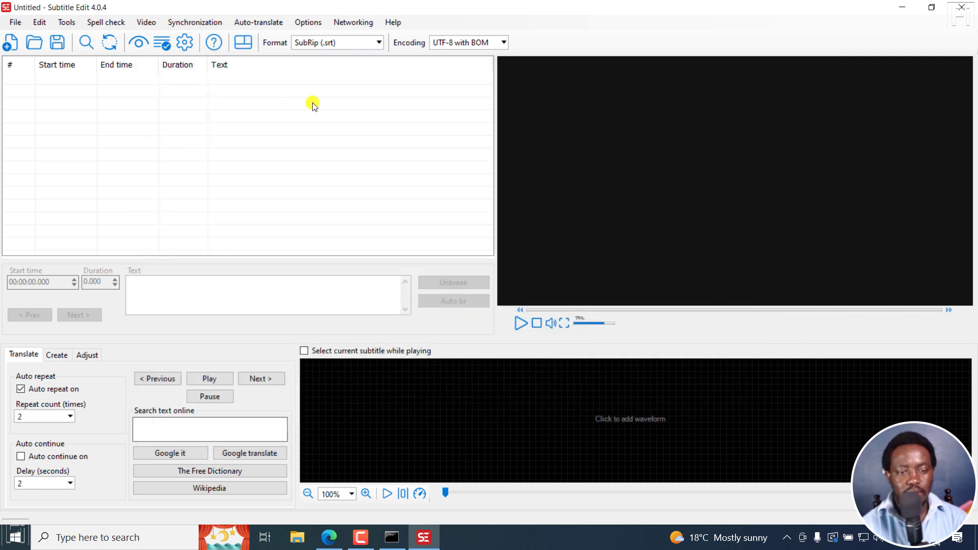
- Load 'PXL_20230309_131039070 - Vertical.mp4' into Subtitle Edit via Video > Open video file
drag(265, 7, 552, 70)
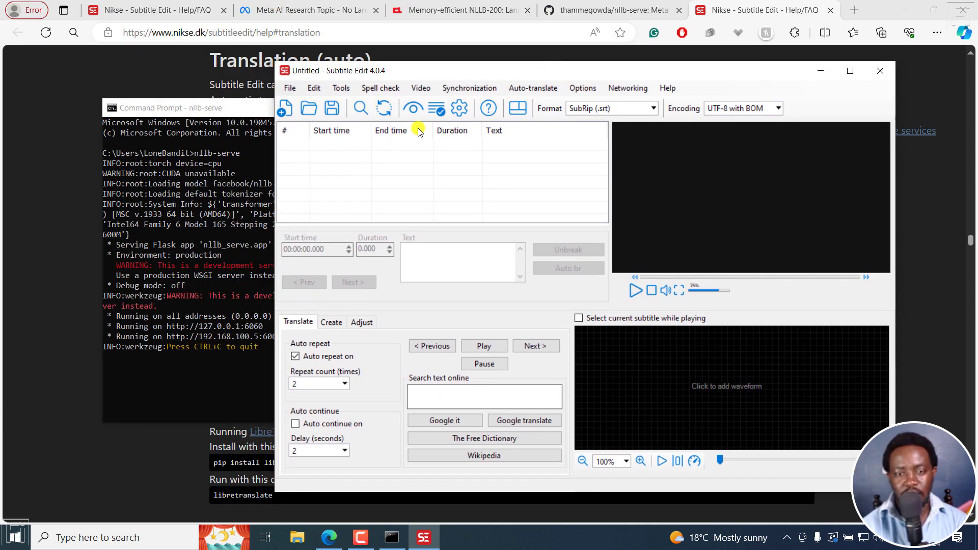
click(422, 88)
click(436, 101)
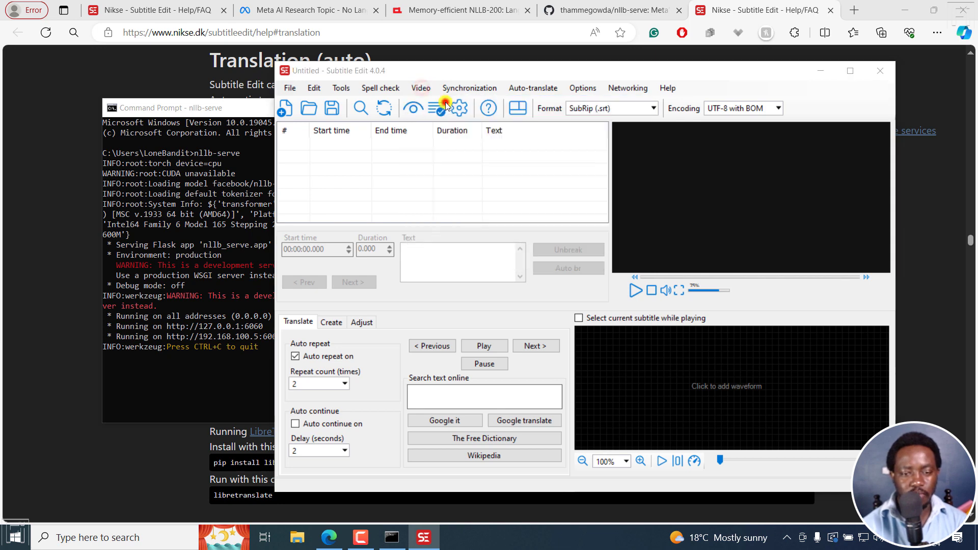
click(508, 191)
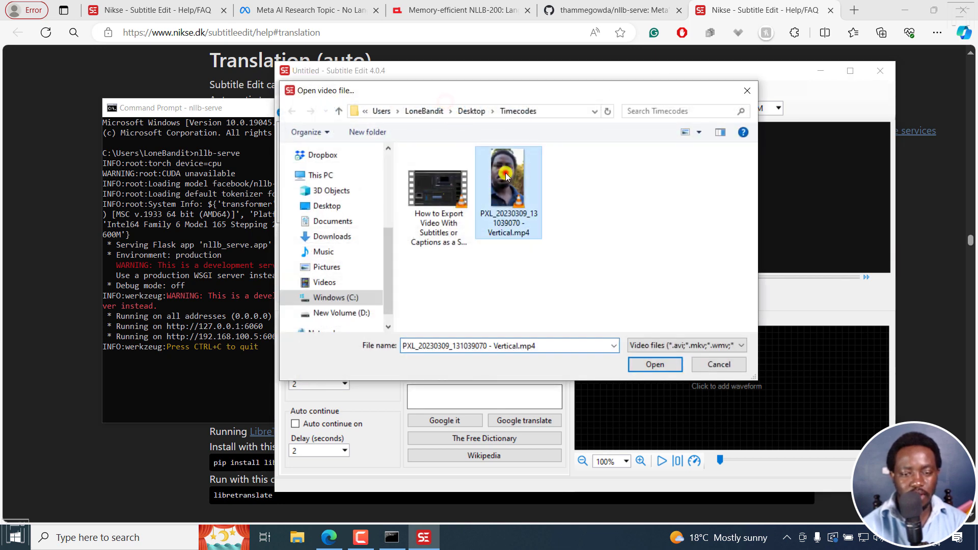
click(656, 365)
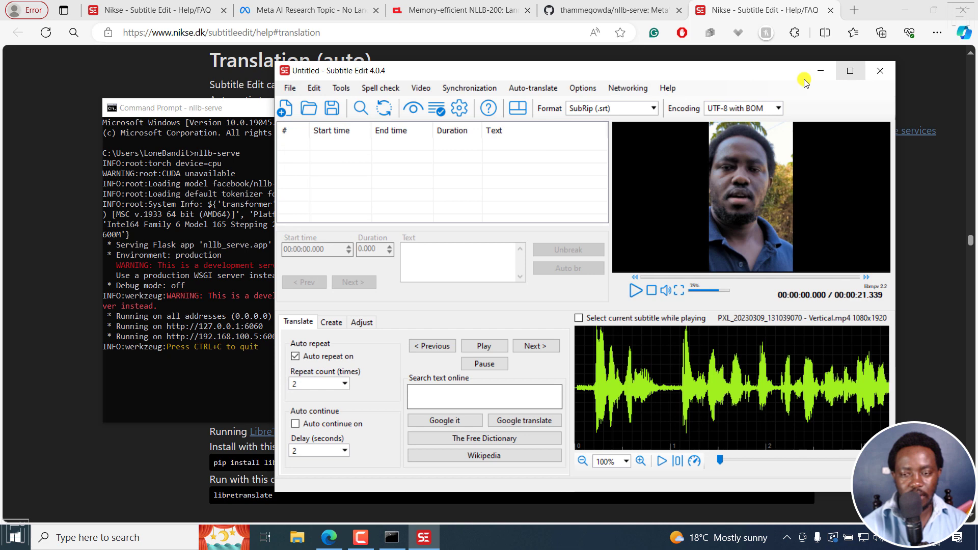
- Generate English subtitles from the video's audio with Whisper's base model
click(429, 89)
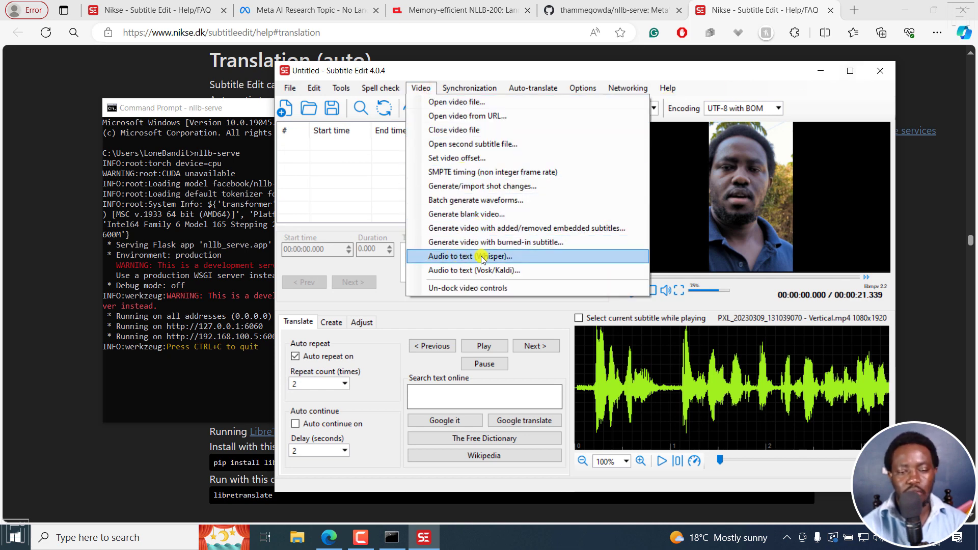
click(504, 257)
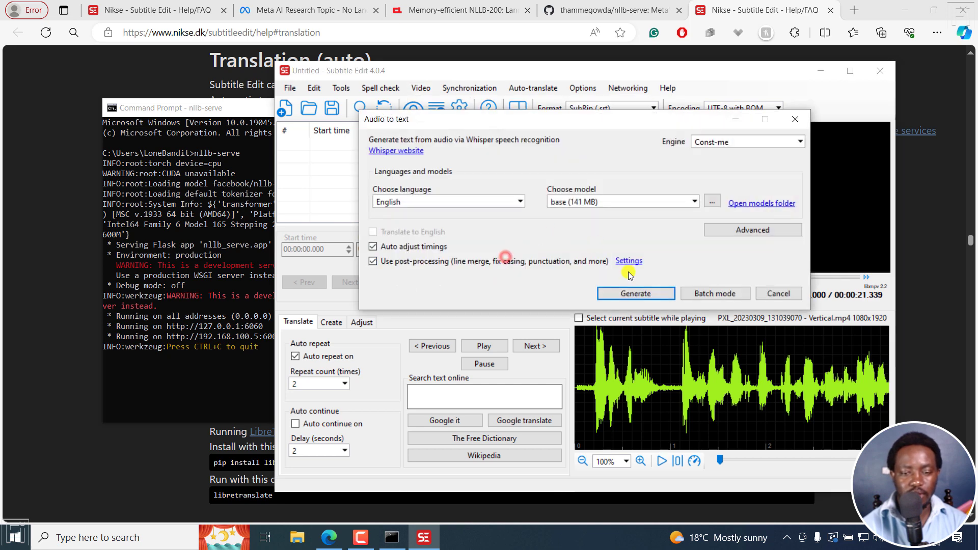
click(620, 294)
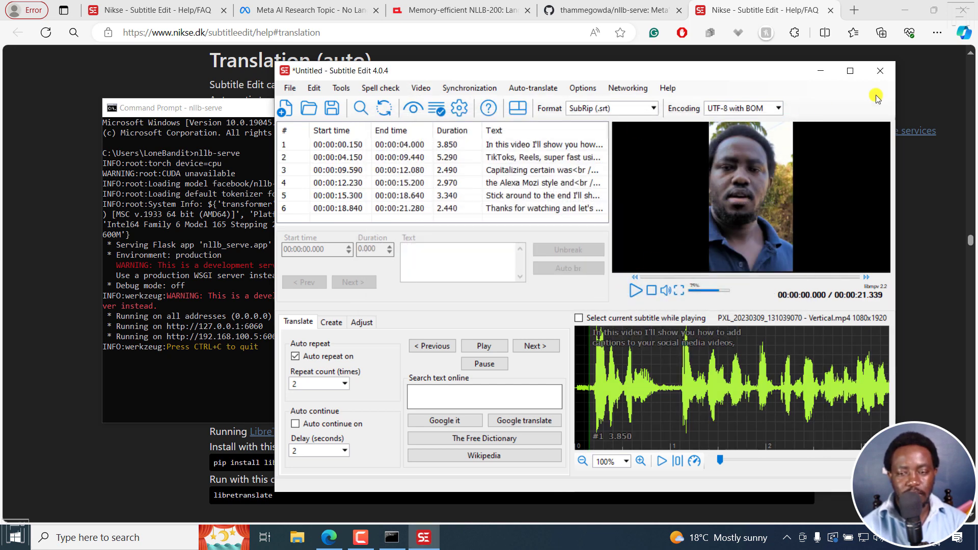
- Resize the Subtitle Edit window to full screen height over the browser
click(850, 71)
drag(400, 7, 625, 63)
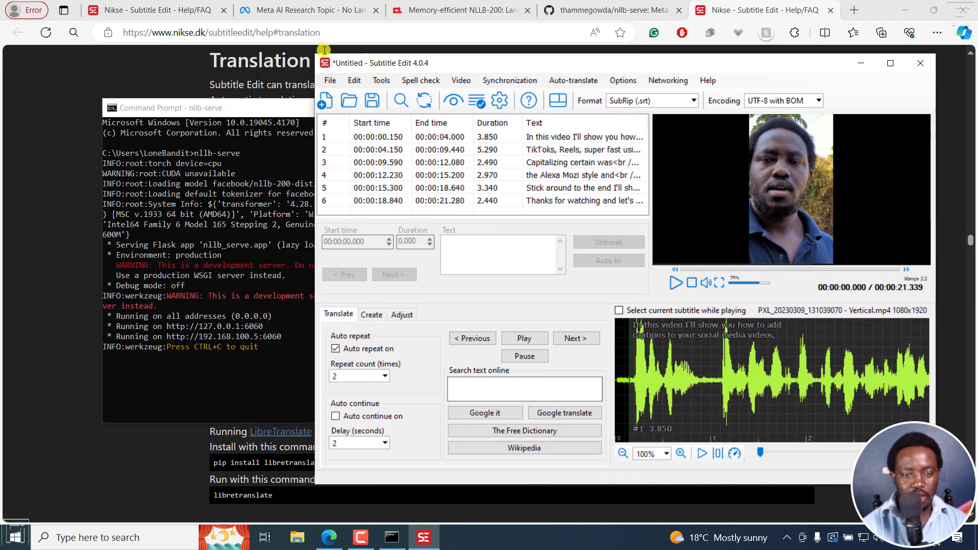
drag(333, 55, 330, 1)
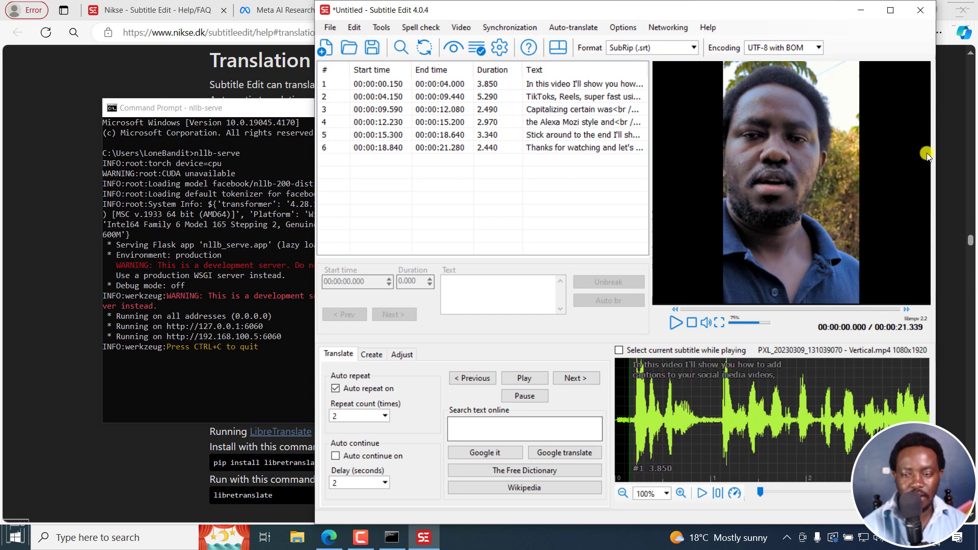
- Widen Subtitle Edit, move the nllb-serve console to the left, and bring Subtitle Edit forward
drag(936, 149, 970, 149)
drag(261, 108, 176, 114)
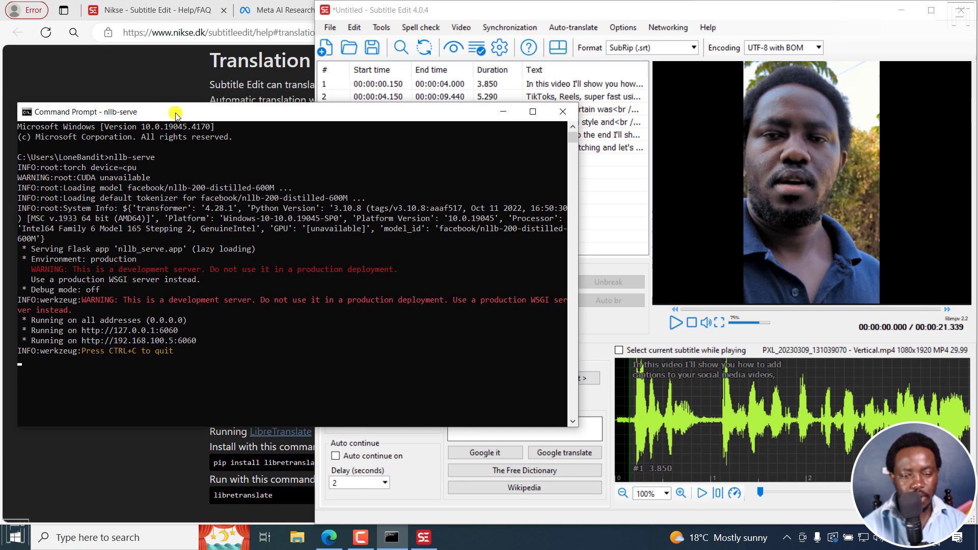
click(578, 8)
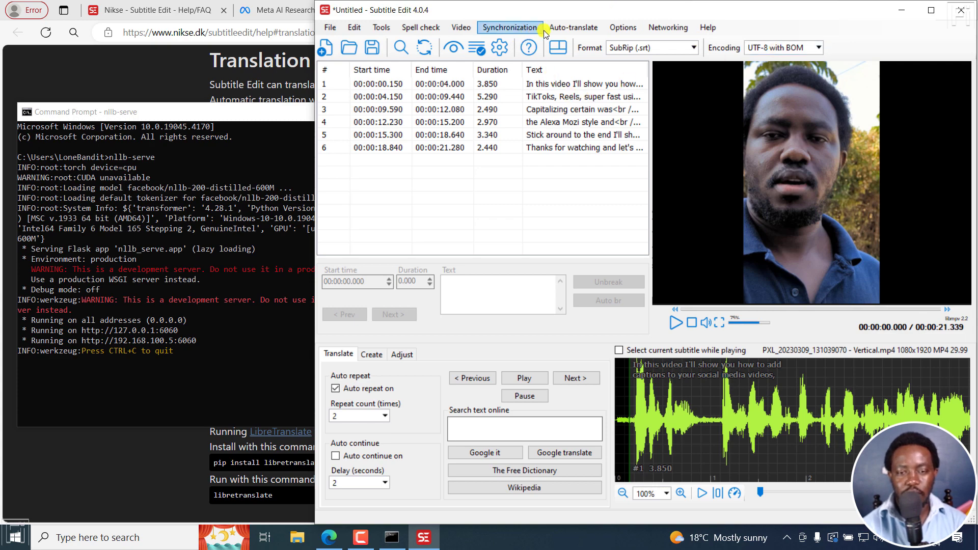
- Auto-translate all six subtitles from English to Swahili using the thammegowda-nllb-serve service
click(567, 27)
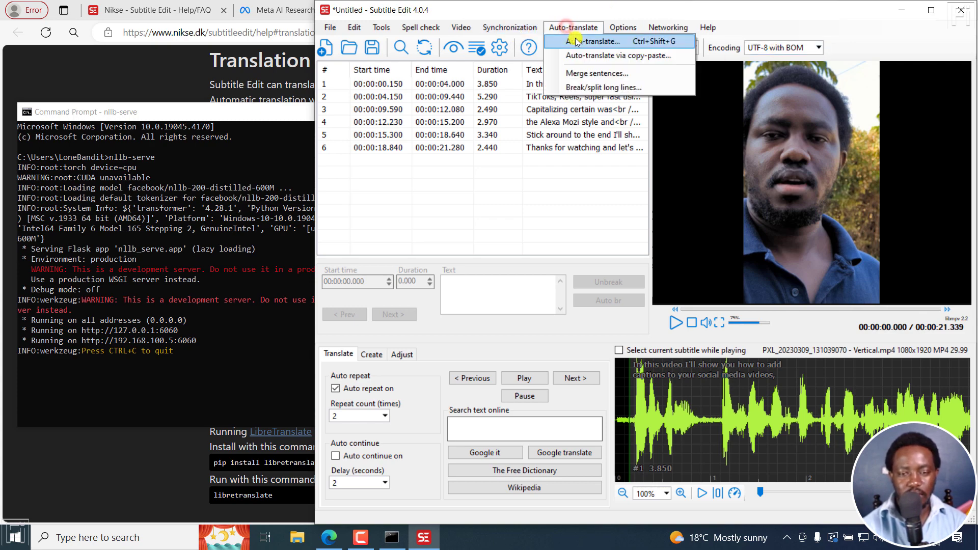
click(575, 41)
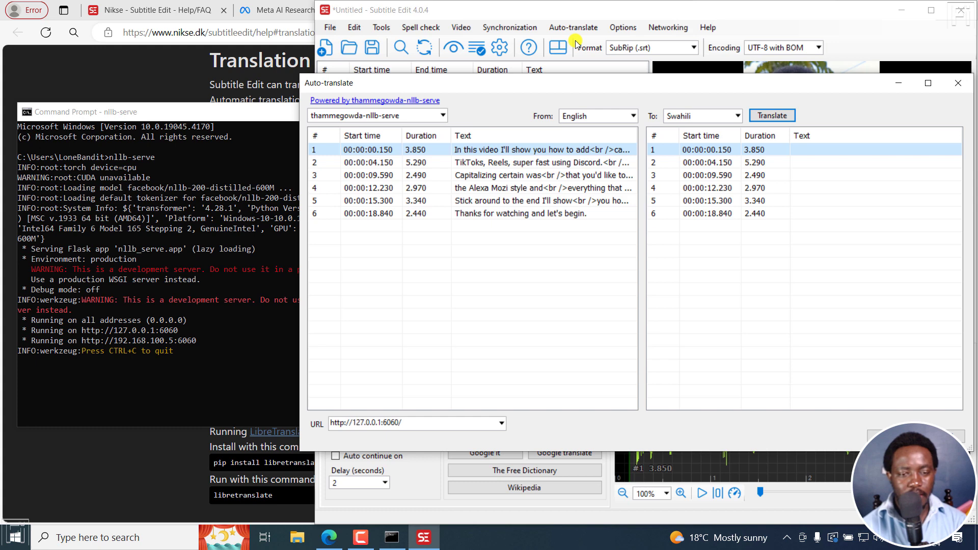
click(445, 116)
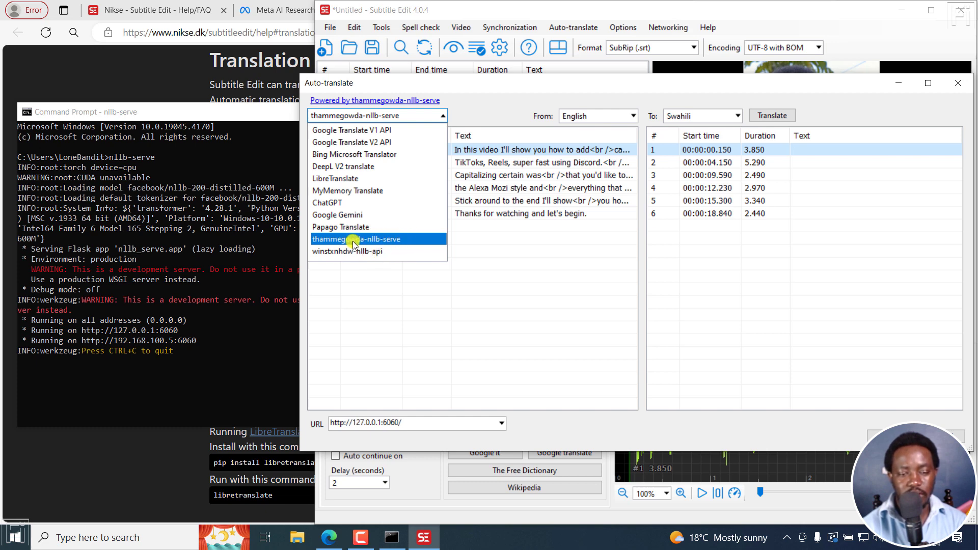
click(346, 240)
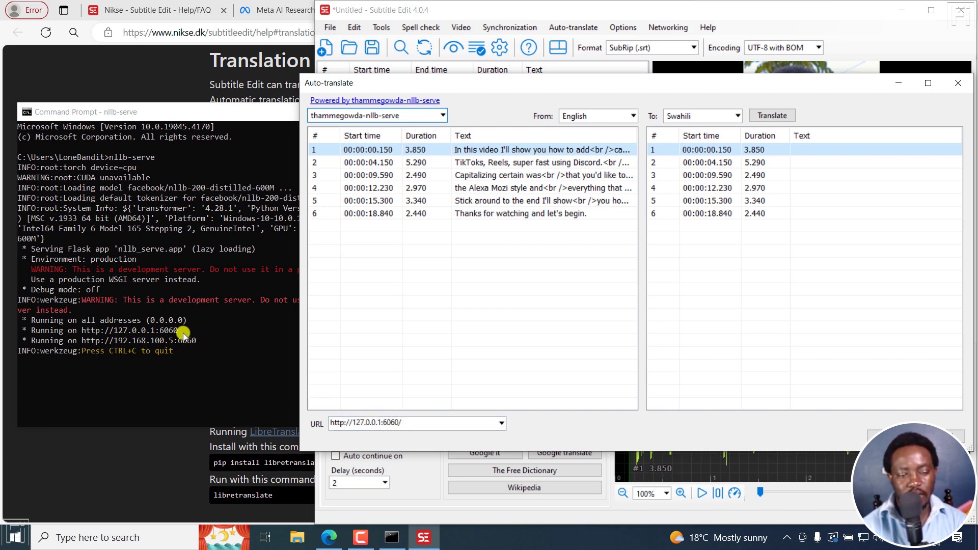
click(738, 117)
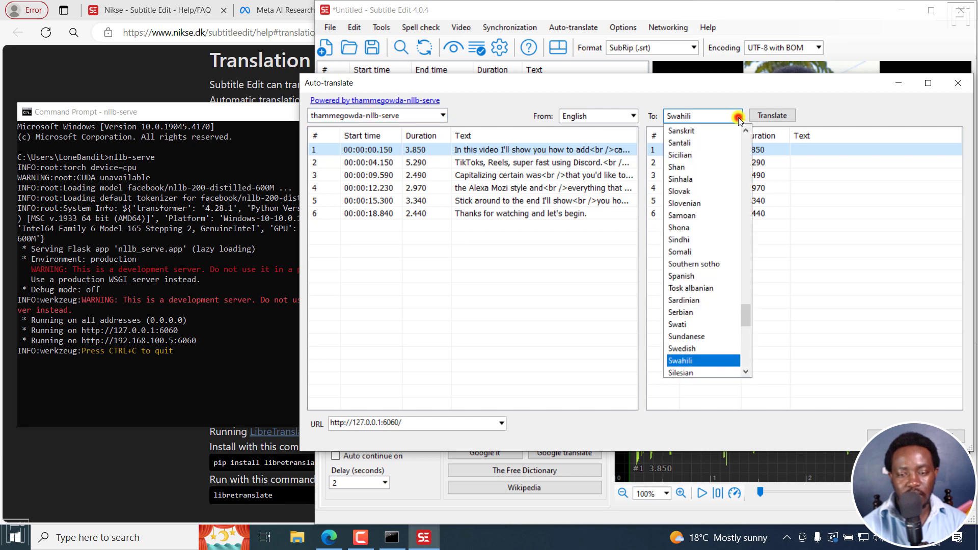
click(683, 361)
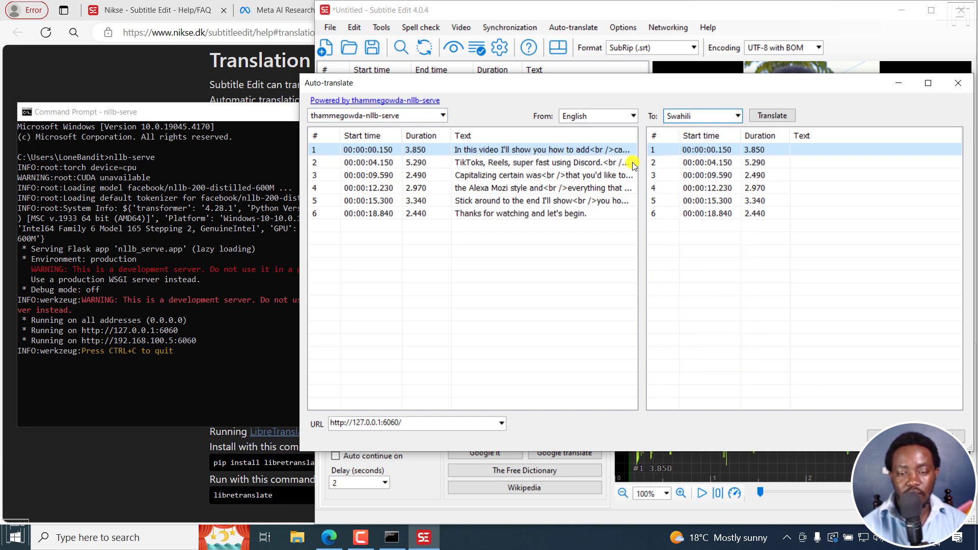
click(778, 117)
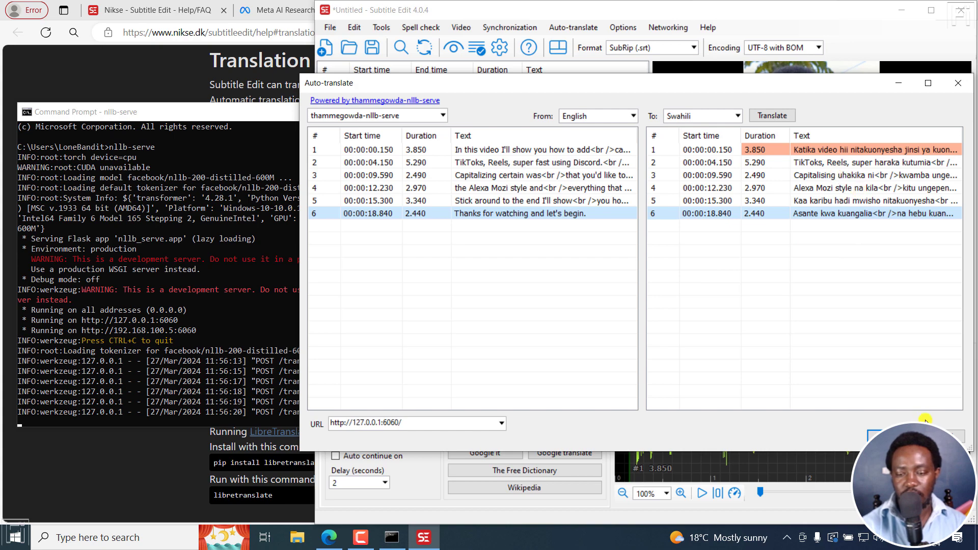
- Apply the Swahili translations, maximize the editor, and preview the video to the last subtitle
click(889, 437)
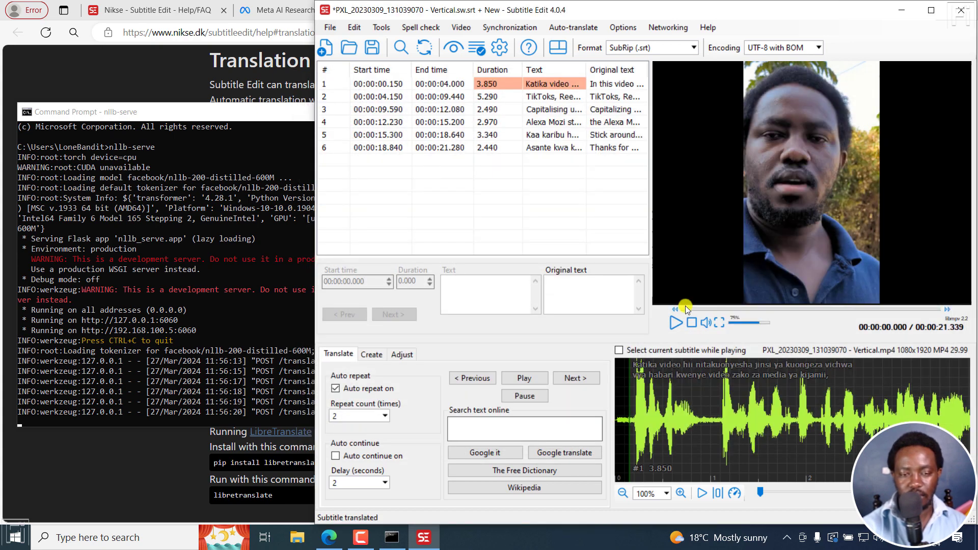
click(933, 11)
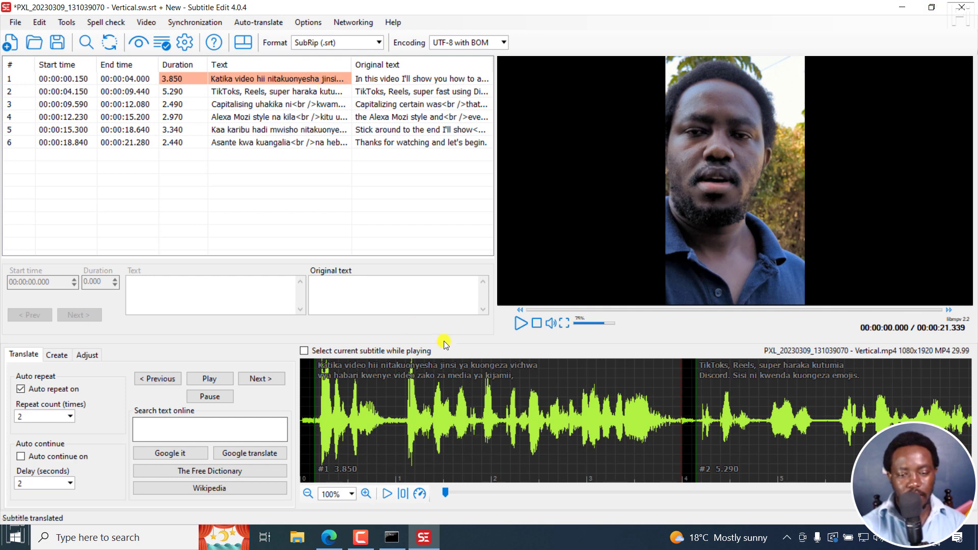
click(520, 323)
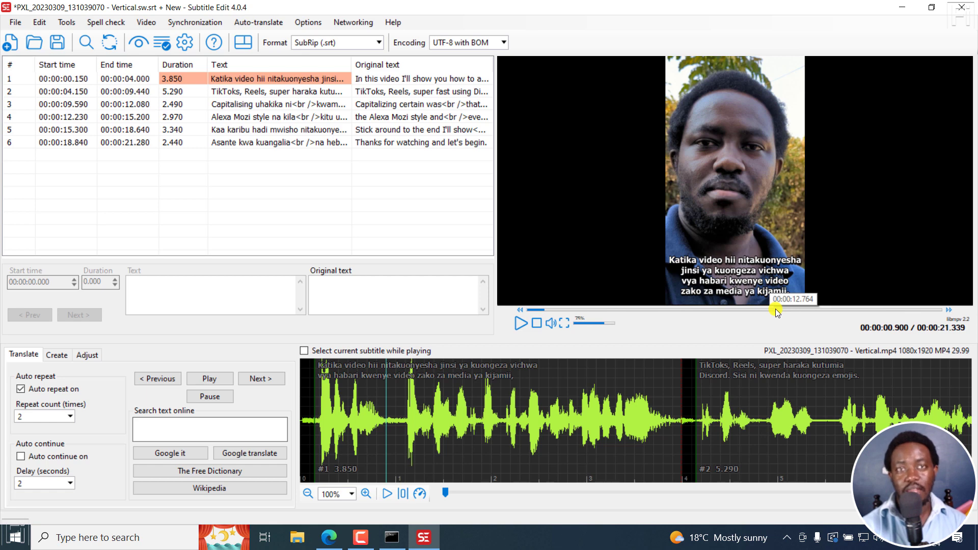
click(524, 324)
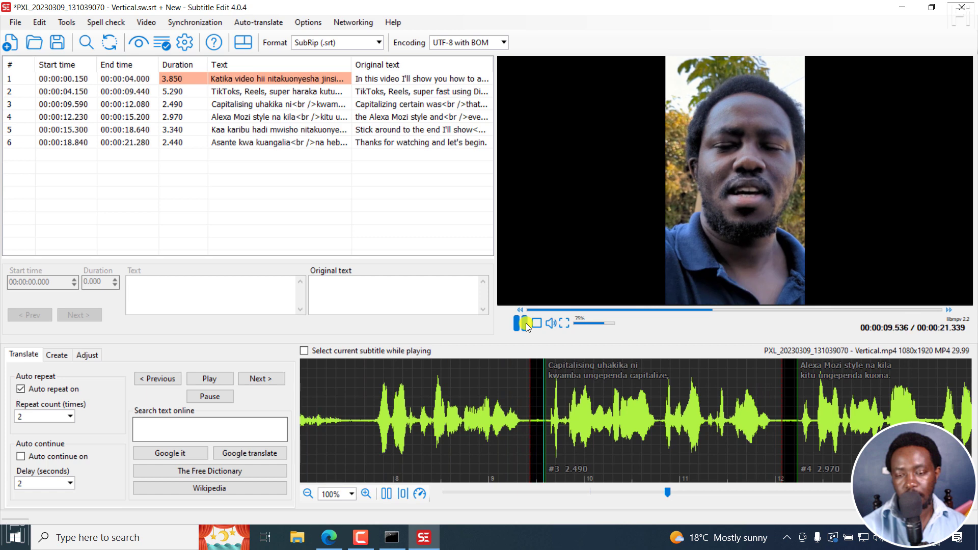
click(527, 326)
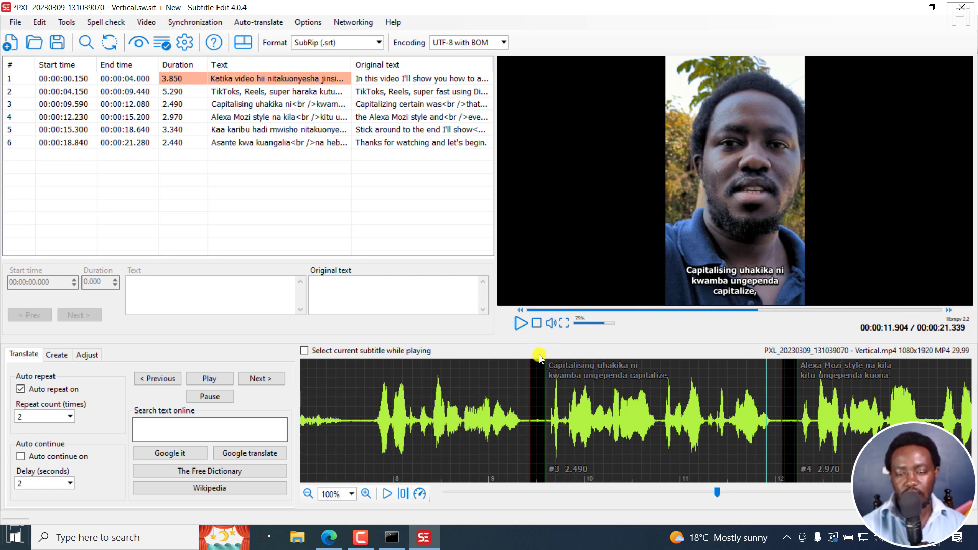
click(516, 324)
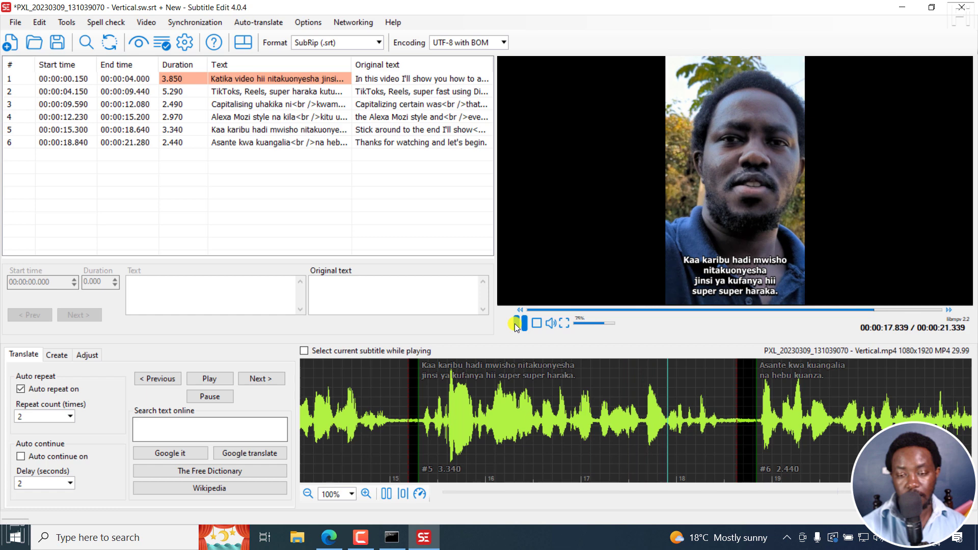
click(516, 324)
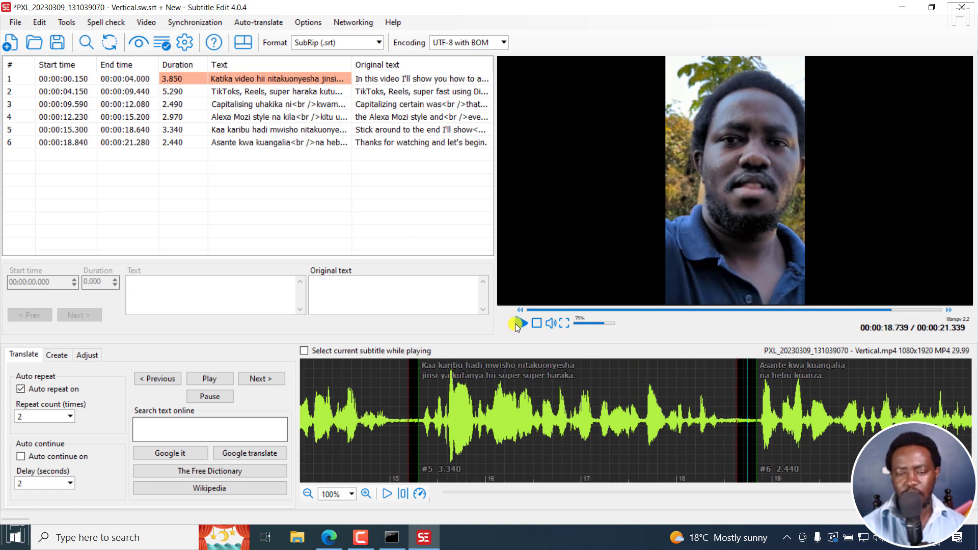
click(520, 325)
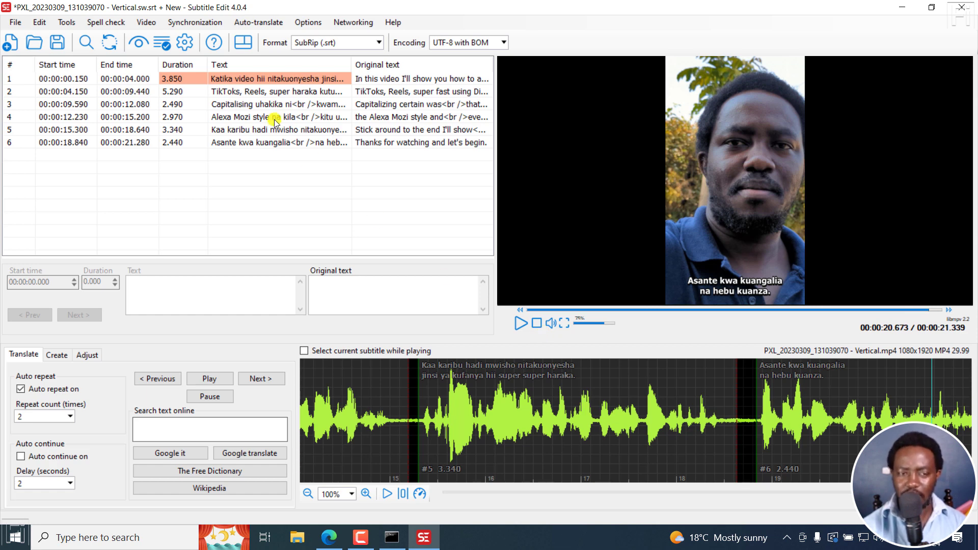
- Open the vertical PXL video file in Subtitle Edit
click(259, 23)
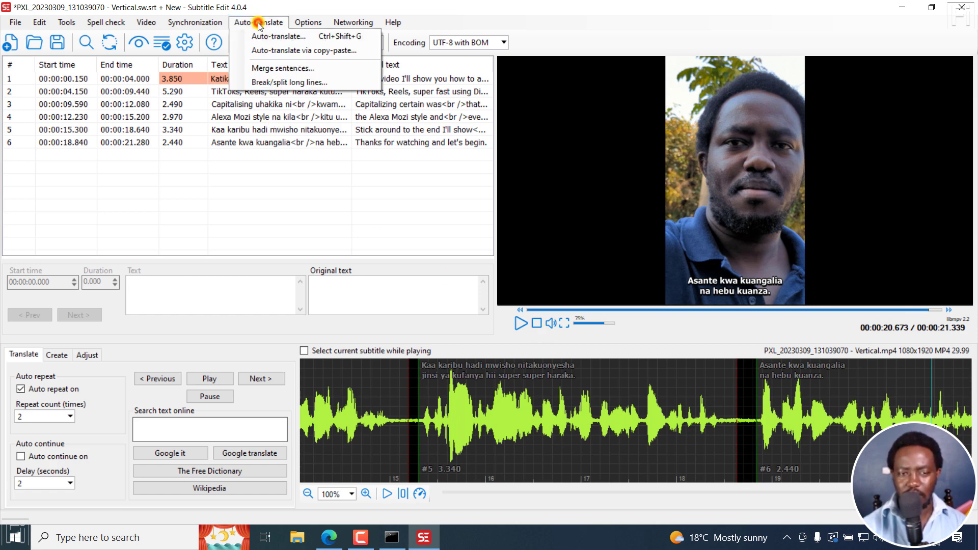
click(234, 168)
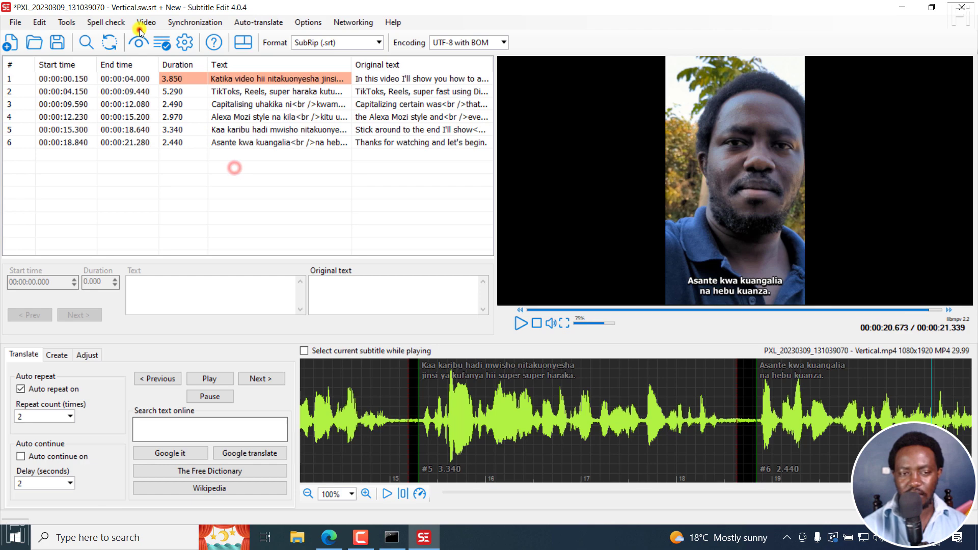
click(142, 23)
click(153, 37)
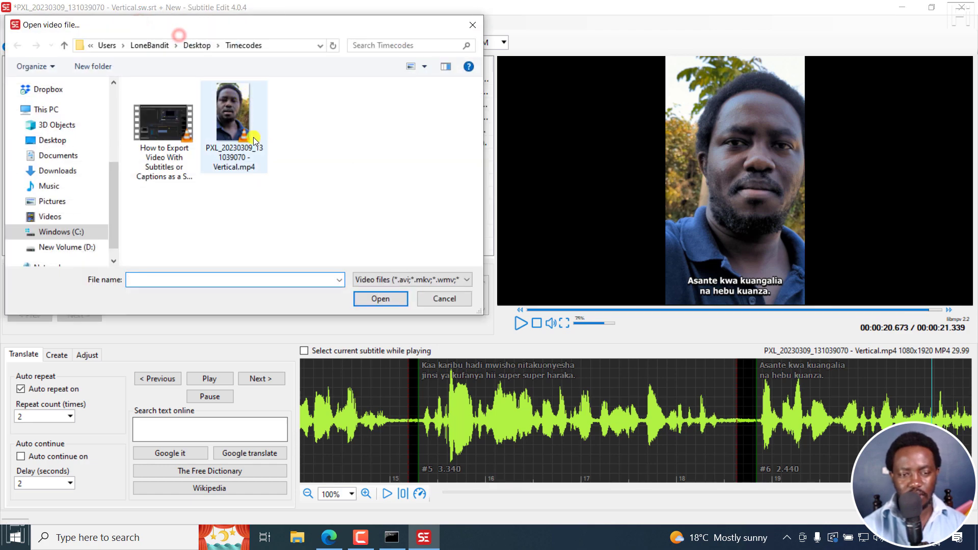
click(254, 137)
click(379, 299)
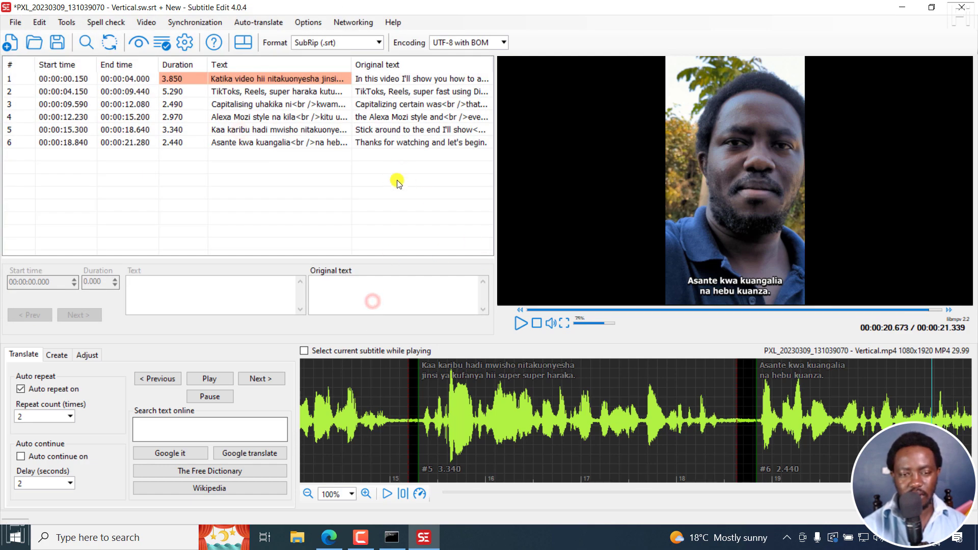
- Start a new project without saving the Swahili or original files, and reload the vertical PXL video
click(15, 22)
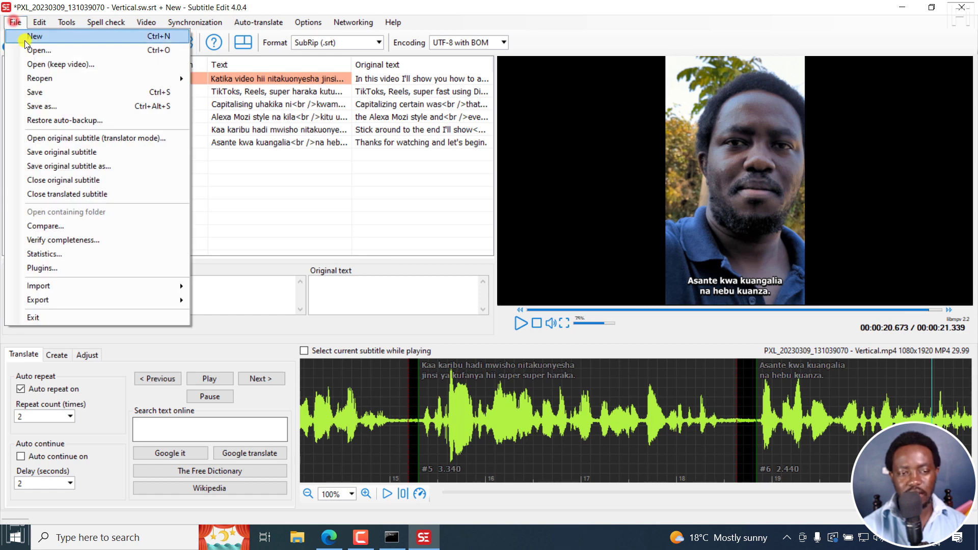
click(26, 38)
click(479, 298)
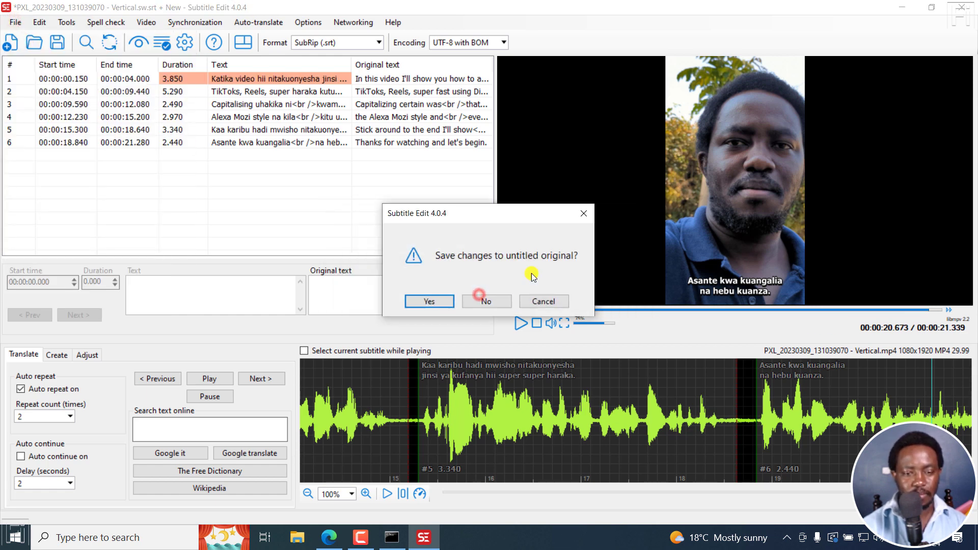
click(480, 300)
click(147, 23)
click(173, 37)
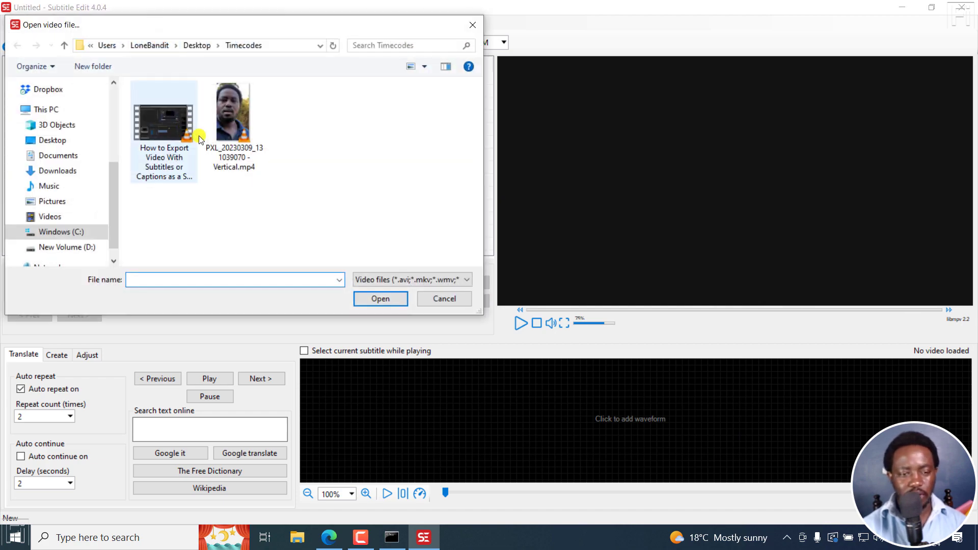
click(242, 148)
click(400, 293)
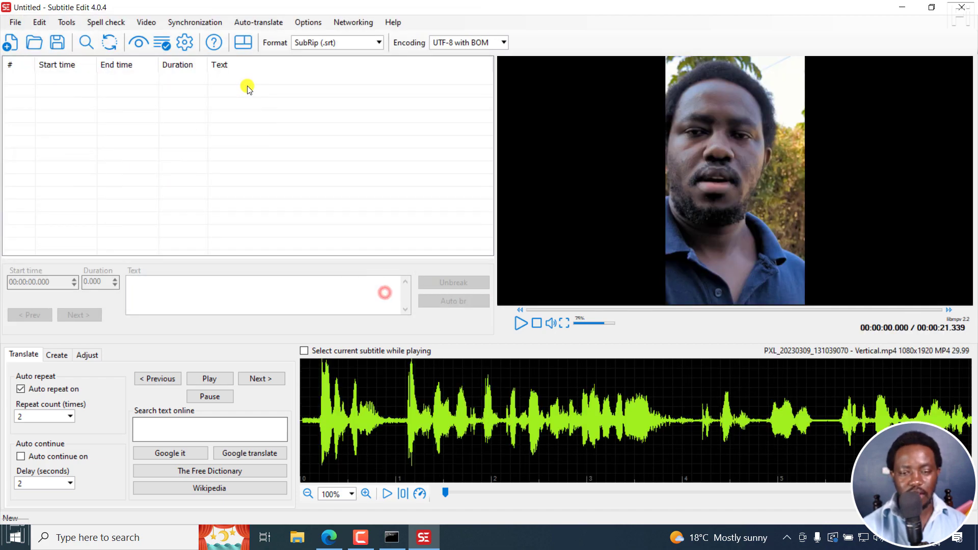
- Generate English subtitles from the video's audio with Whisper audio-to-text
click(140, 24)
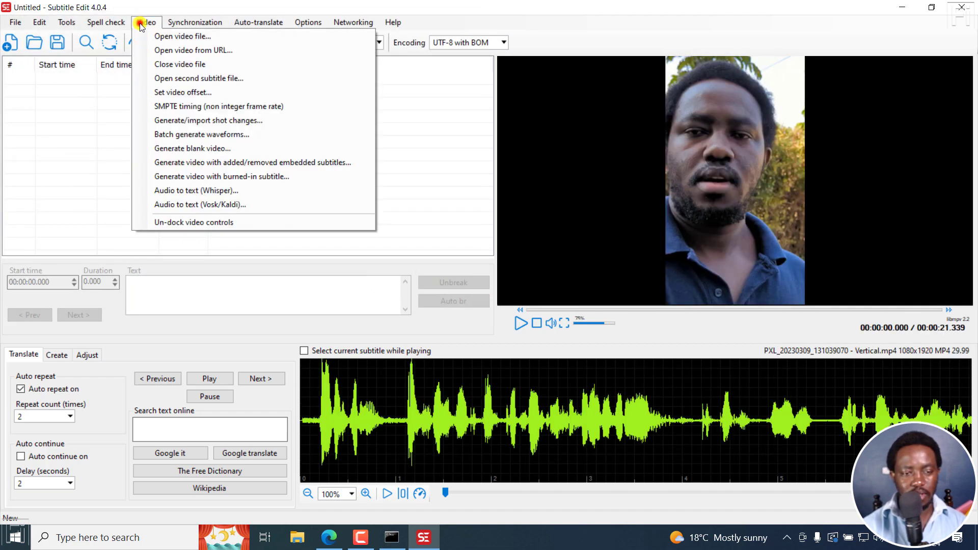
click(196, 190)
click(559, 276)
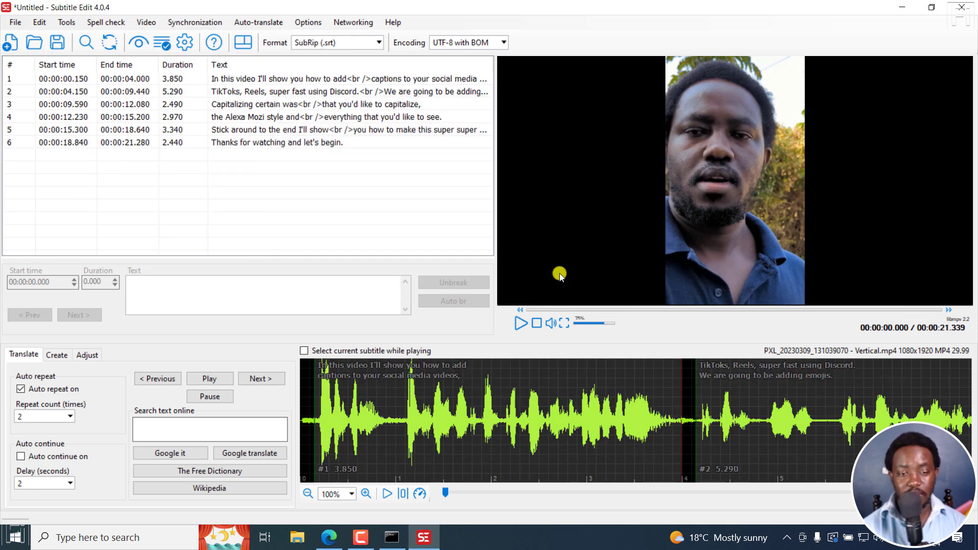
- Translate the six English lines into Kikuyu through nllb-serve and accept the results
click(257, 21)
click(266, 37)
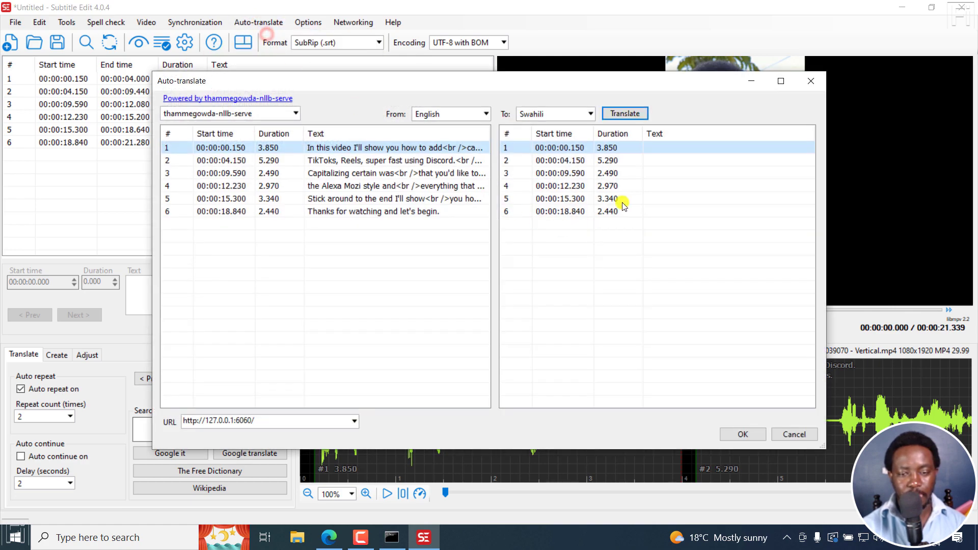
click(589, 113)
drag(598, 311, 612, 240)
click(533, 189)
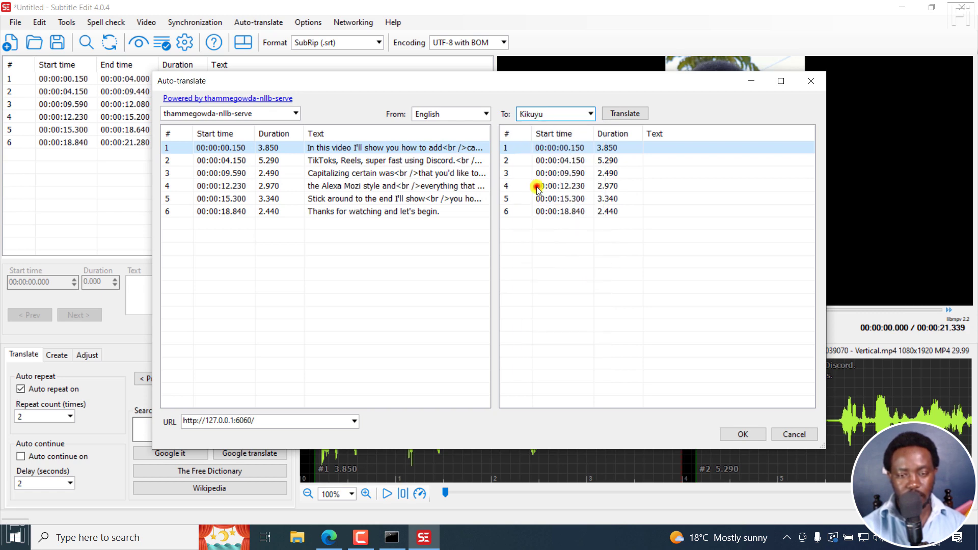
click(617, 117)
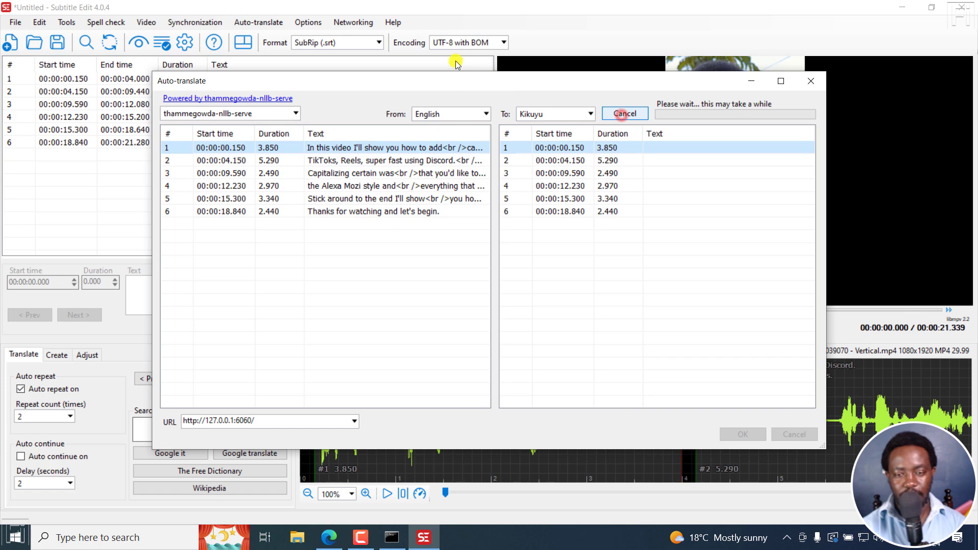
click(391, 537)
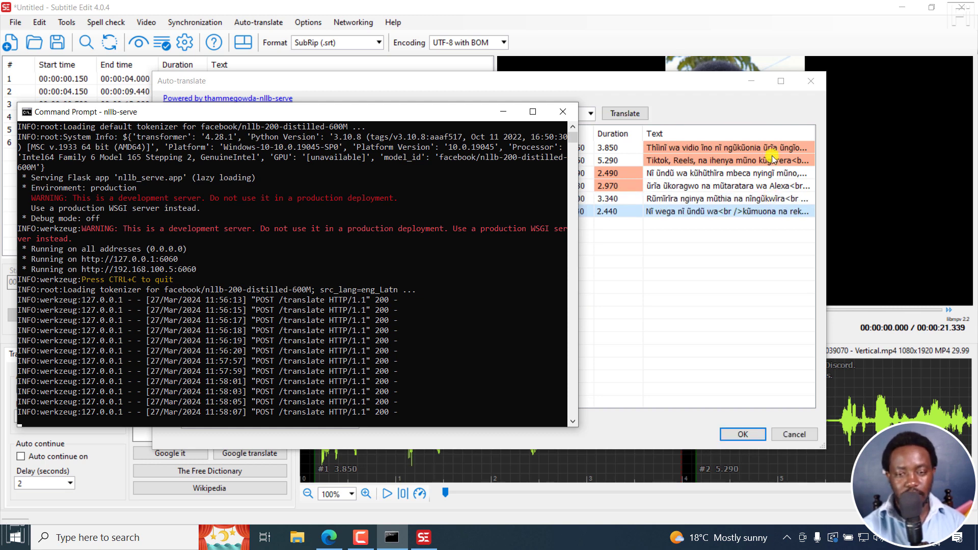
click(584, 83)
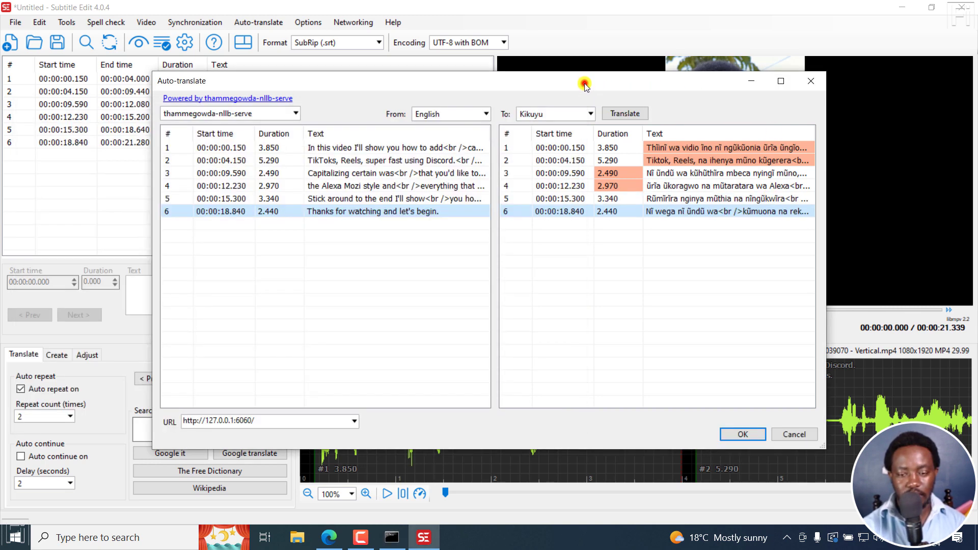
click(744, 434)
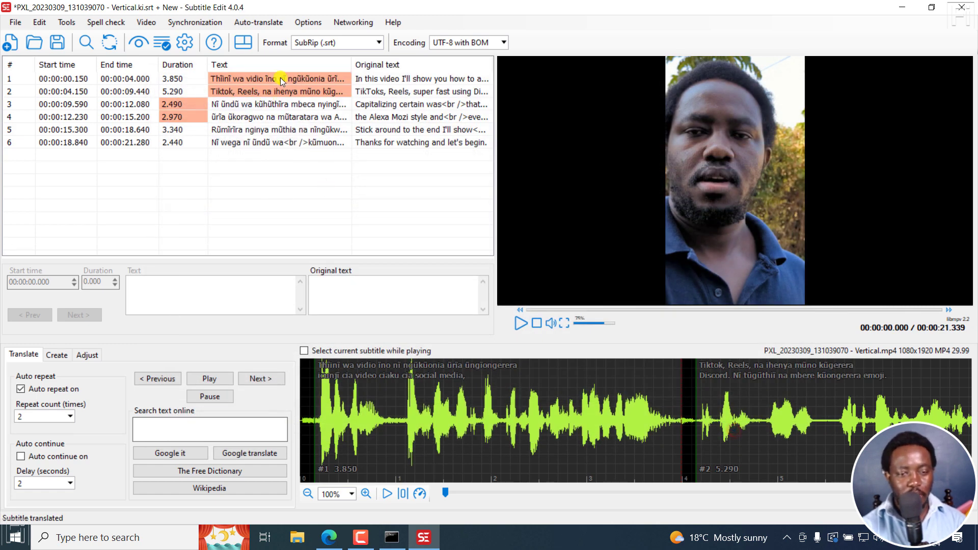
- Widen the Text column and play the preview through to the final Kikuyu subtitle
drag(353, 61, 400, 62)
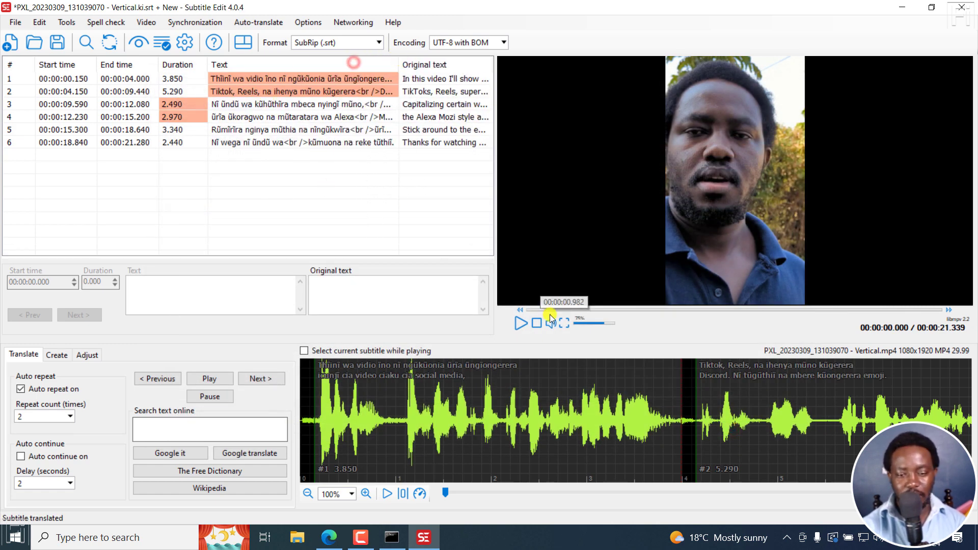
click(521, 325)
click(521, 326)
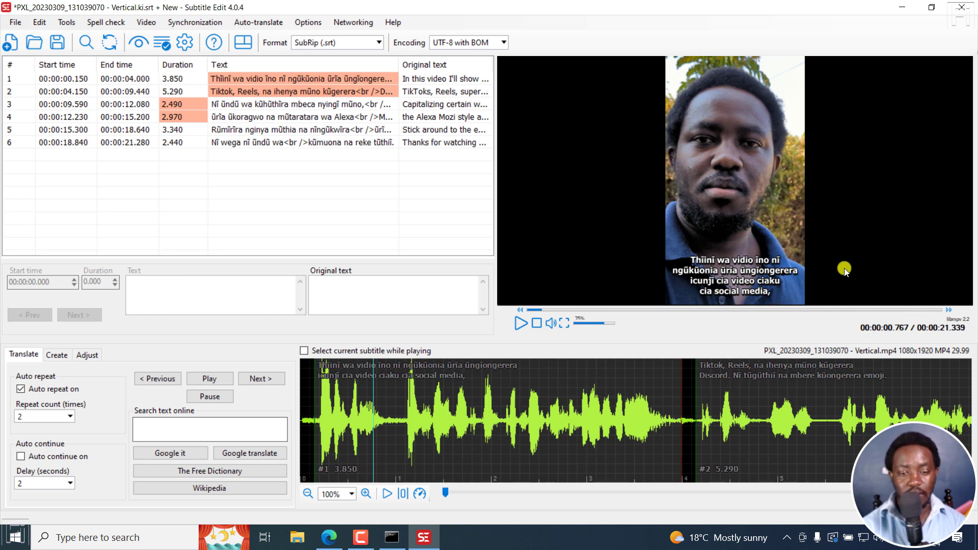
click(520, 324)
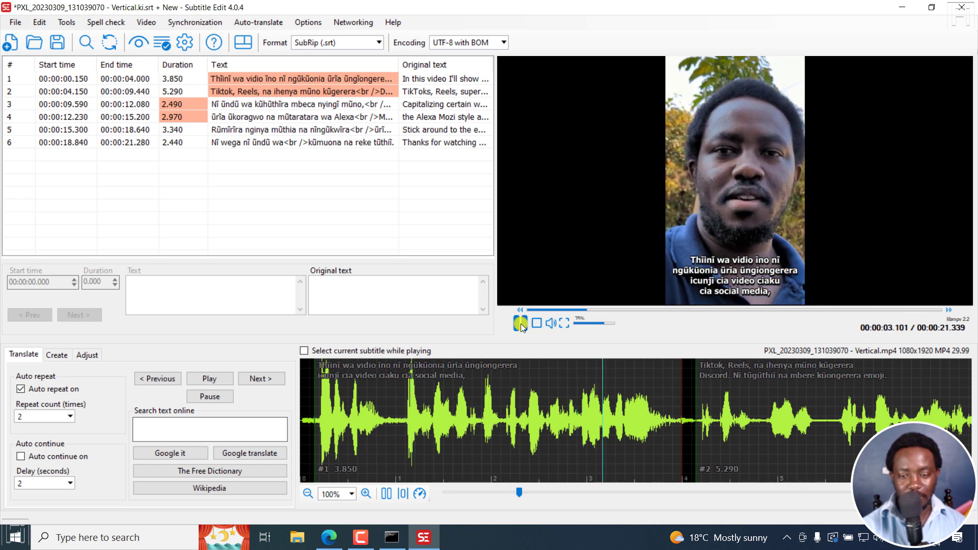
click(521, 324)
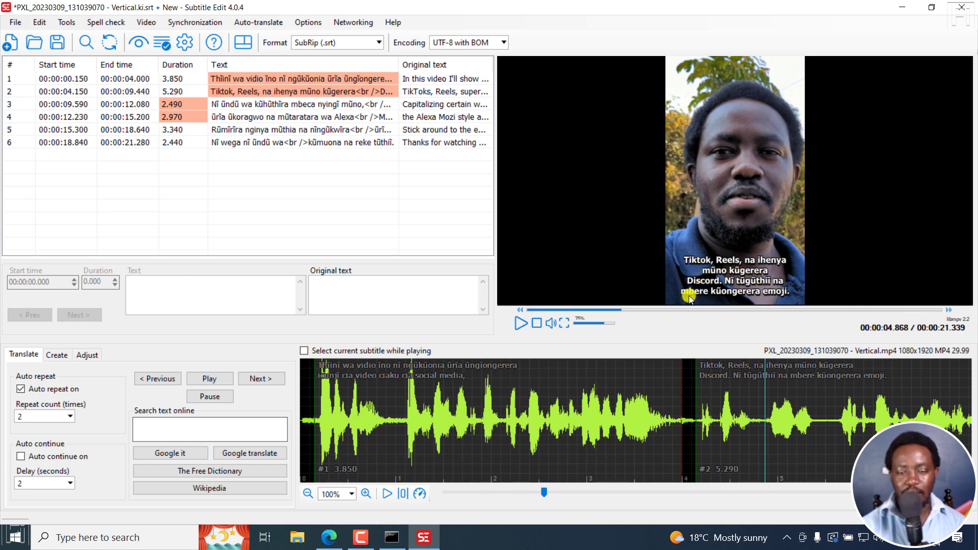
click(523, 323)
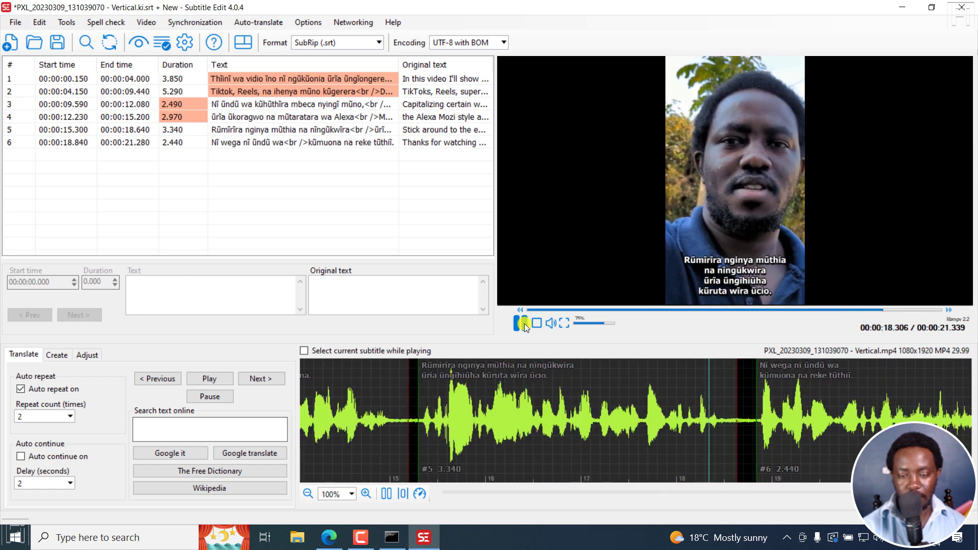
click(525, 323)
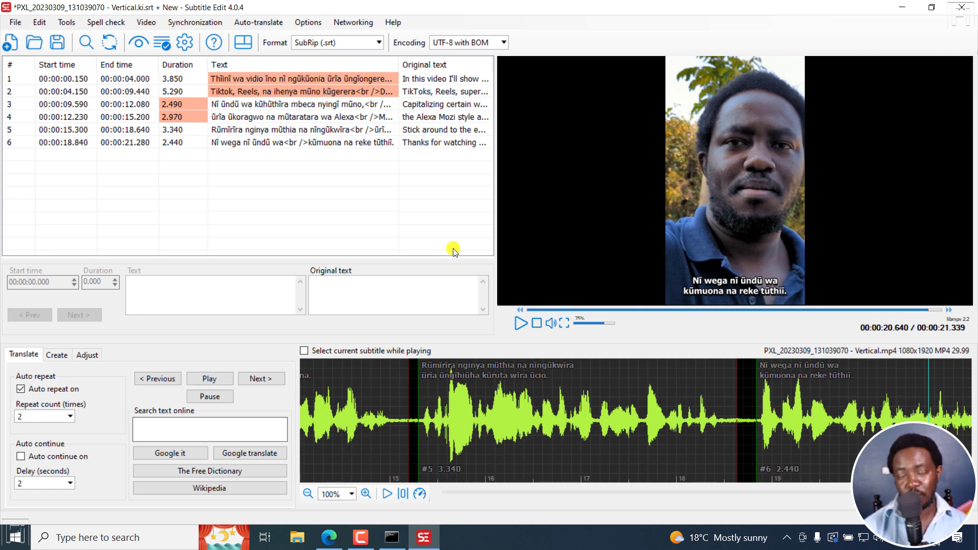
- Bring the nllb-serve console forward and scroll through its POST /translate request log
click(401, 542)
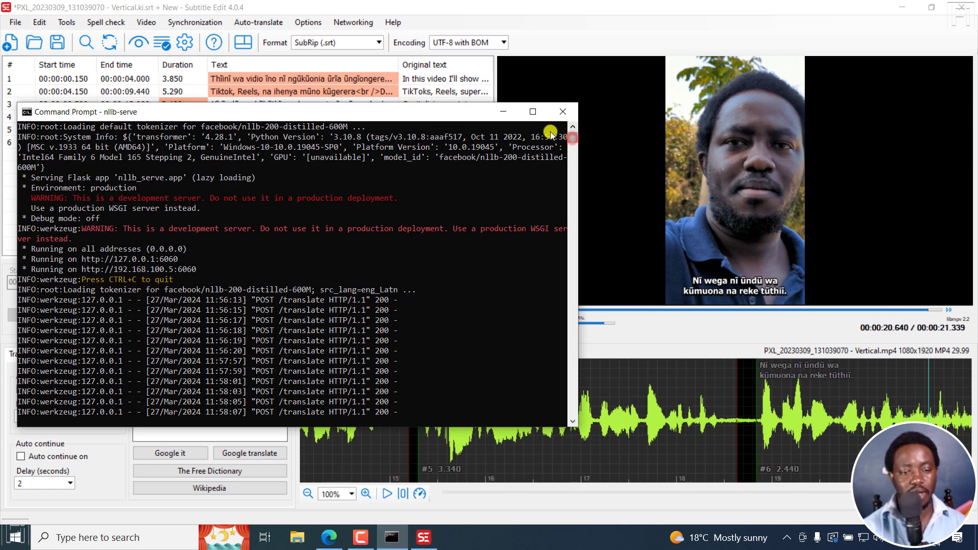
drag(573, 139, 572, 128)
scroll(572, 128, up, 6)
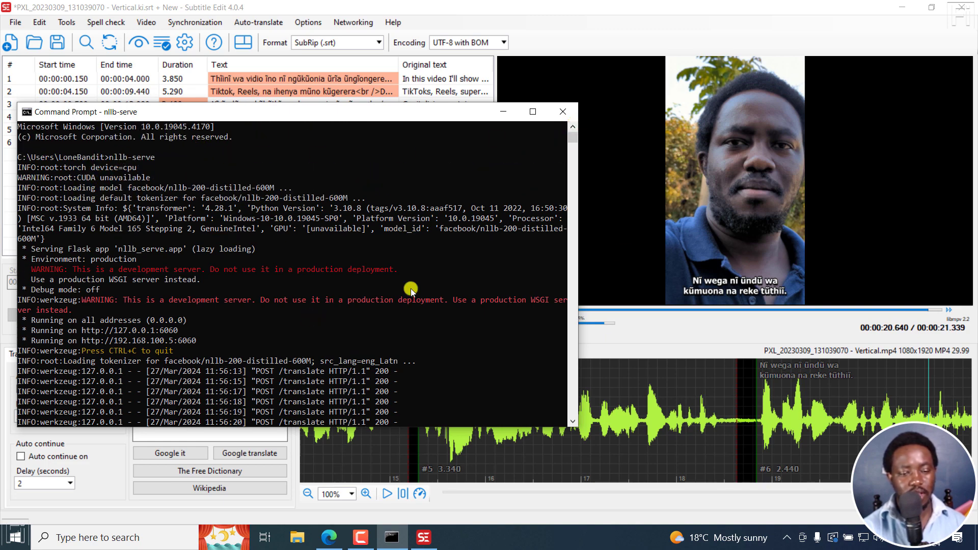
mouse_move(573, 135)
mouse_down()
mouse_move(574, 142)
mouse_move(572, 120)
mouse_move(574, 130)
mouse_up()
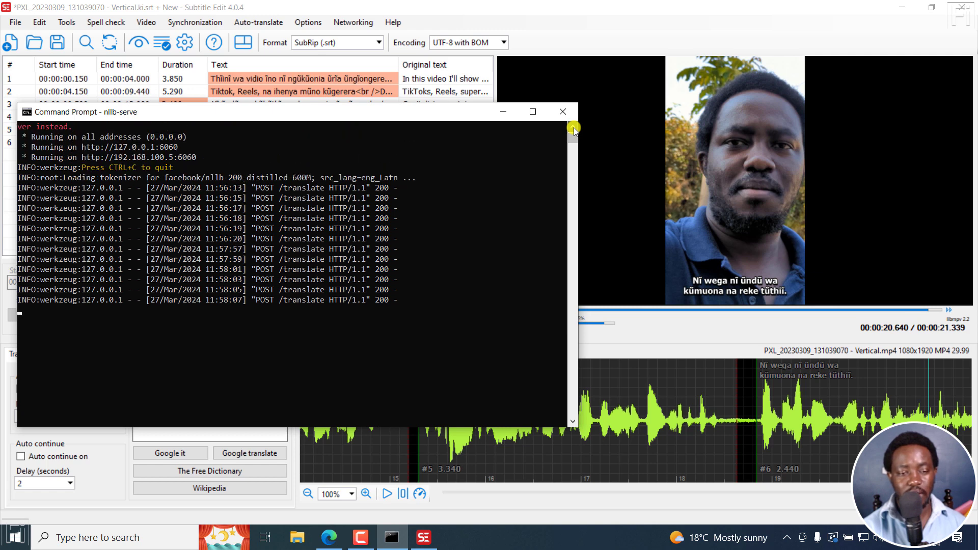